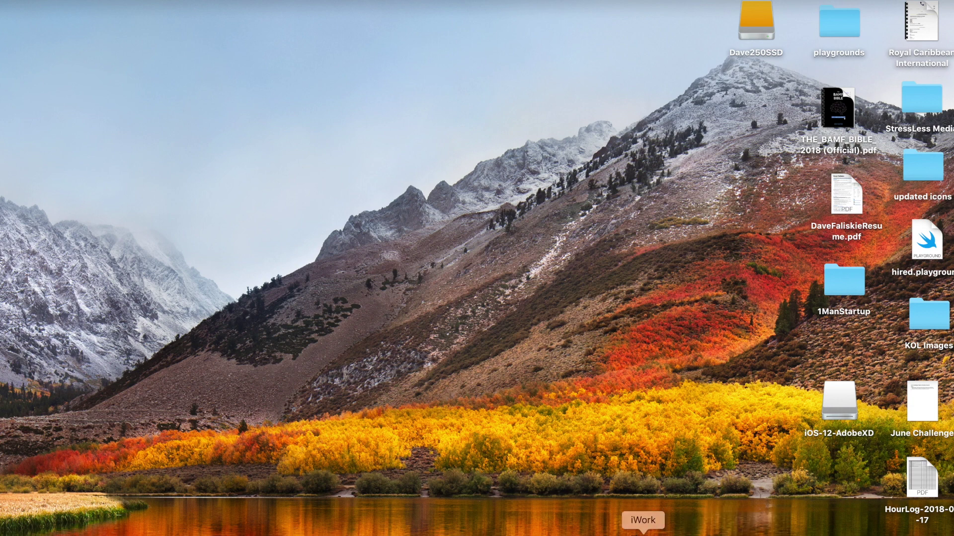
Search Chrome for 'adobe xd', follow the Adobe XD download result, then close the browser
{"action": "key", "text": "F4"}
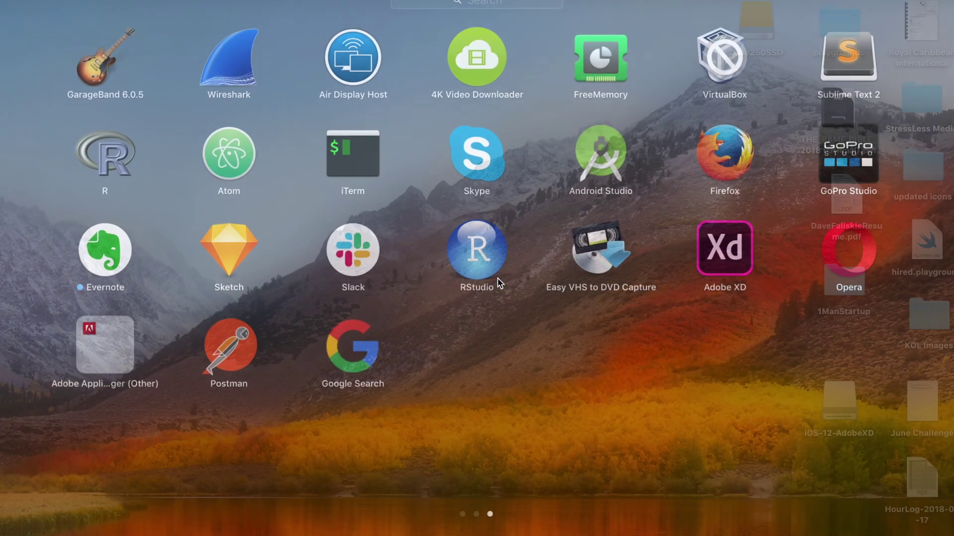
{"action": "left_click", "coordinate": [651, 364]}
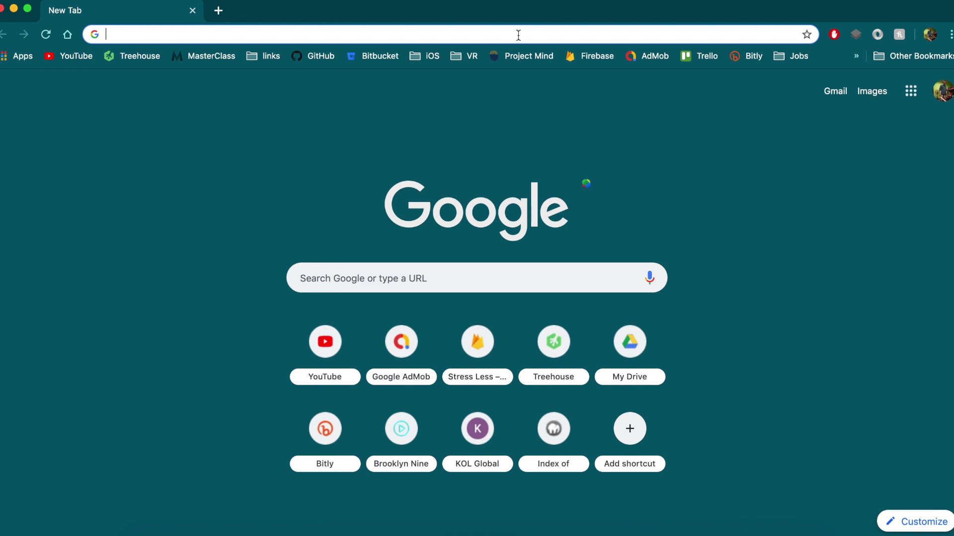
{"action": "type", "text": "adobe"}
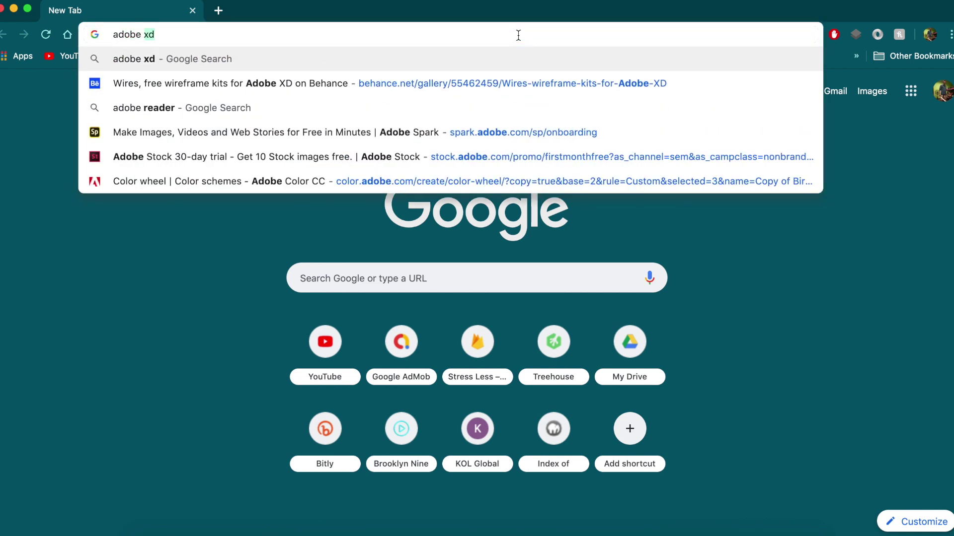
{"action": "type", "text": " xd"}
{"action": "key", "text": "Return"}
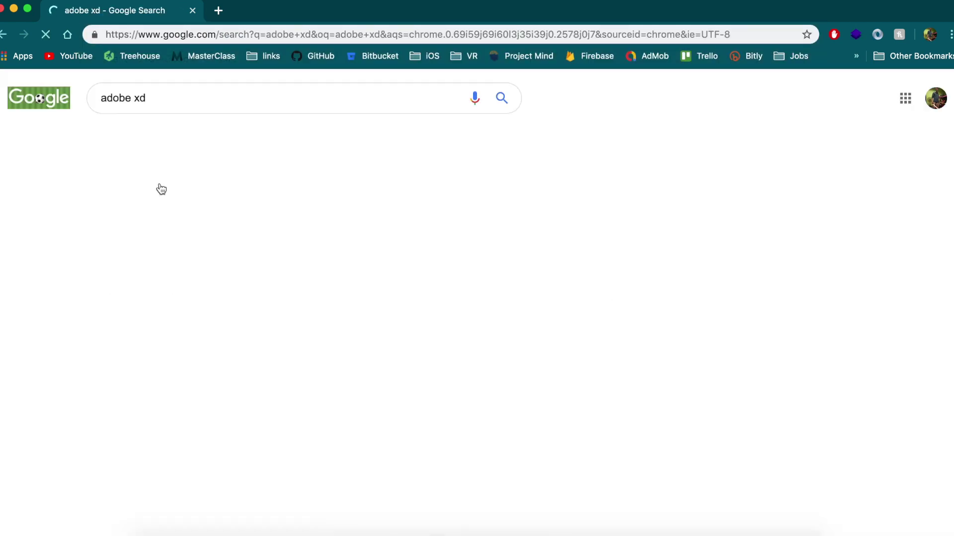
{"action": "left_click", "coordinate": [169, 395]}
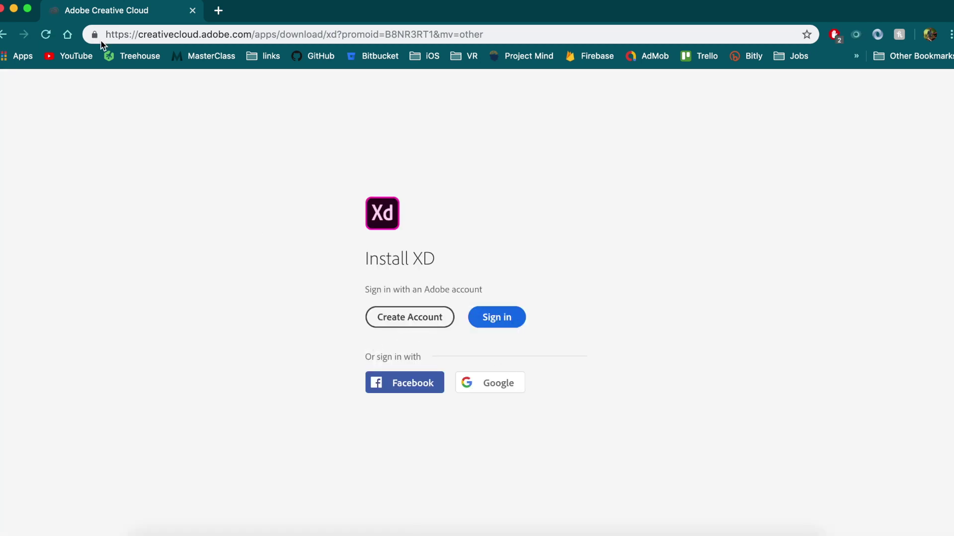
{"action": "left_click", "coordinate": [193, 10]}
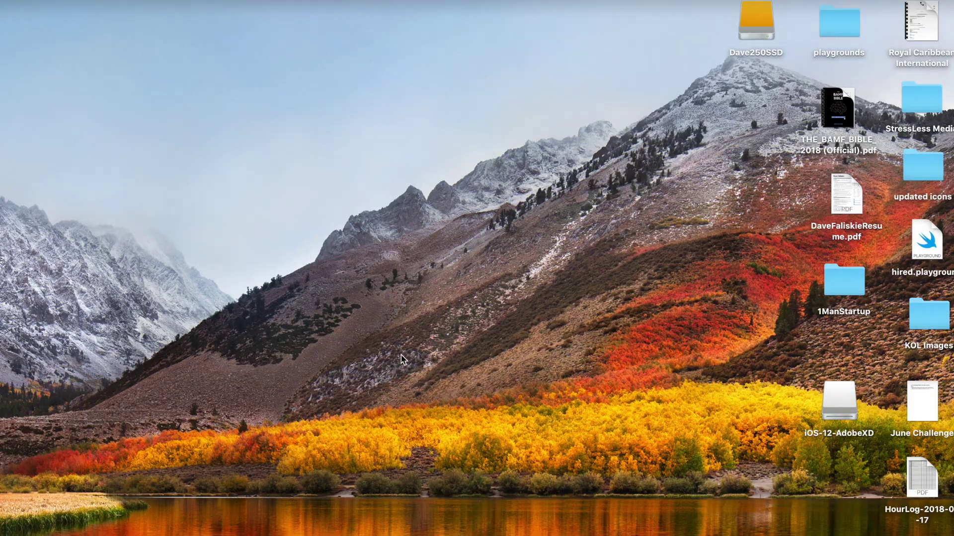
Launch Adobe XD and create a new document from the iPhone X/XS 375 × 812 preset
{"action": "key", "text": "F4"}
{"action": "left_click", "coordinate": [725, 248]}
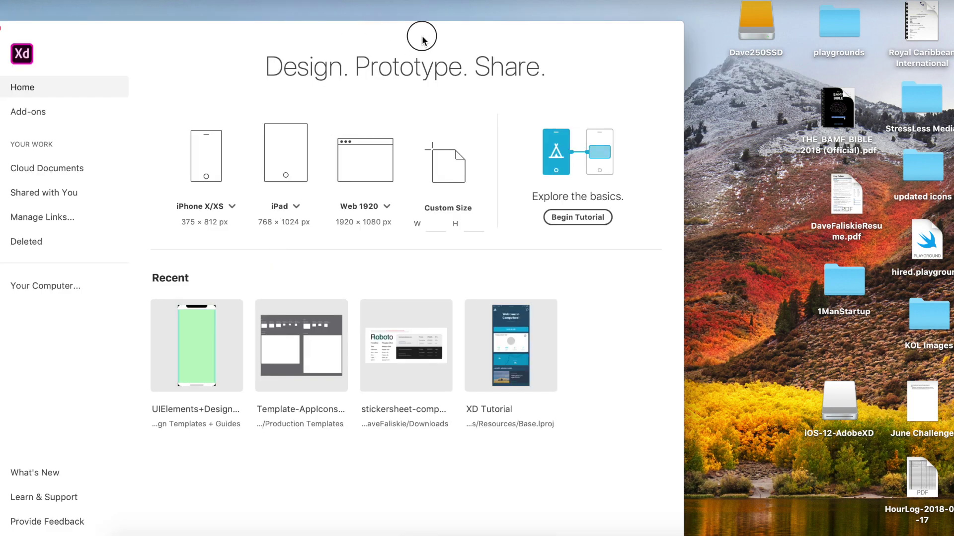
{"action": "left_click_drag", "start_coordinate": [406, 34], "coordinate": [535, 19]}
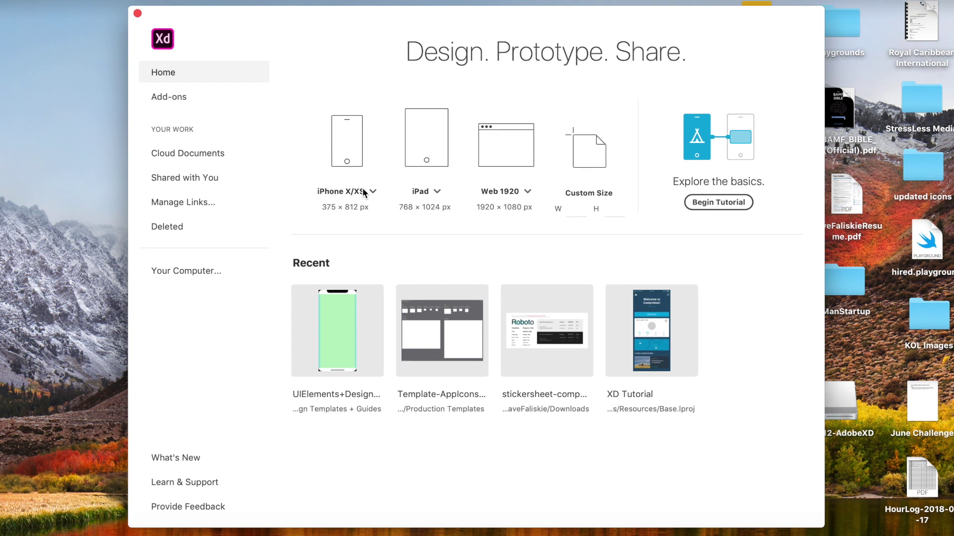
{"action": "left_click", "coordinate": [371, 191]}
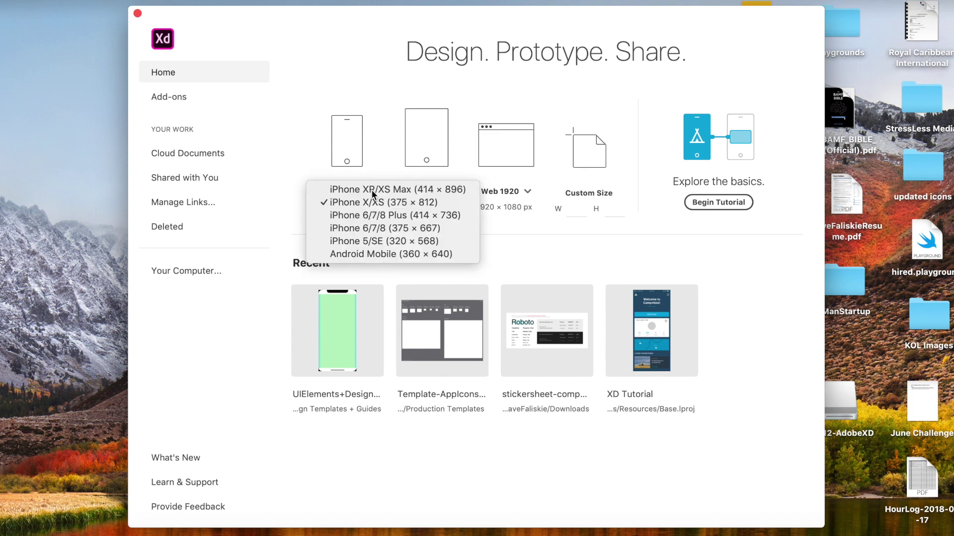
{"action": "left_click", "coordinate": [371, 201]}
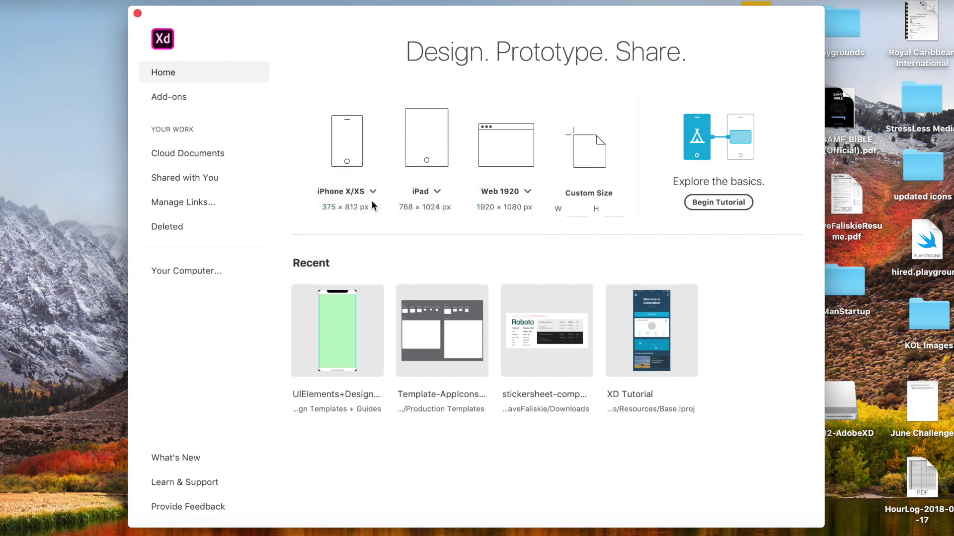
{"action": "left_click", "coordinate": [342, 186]}
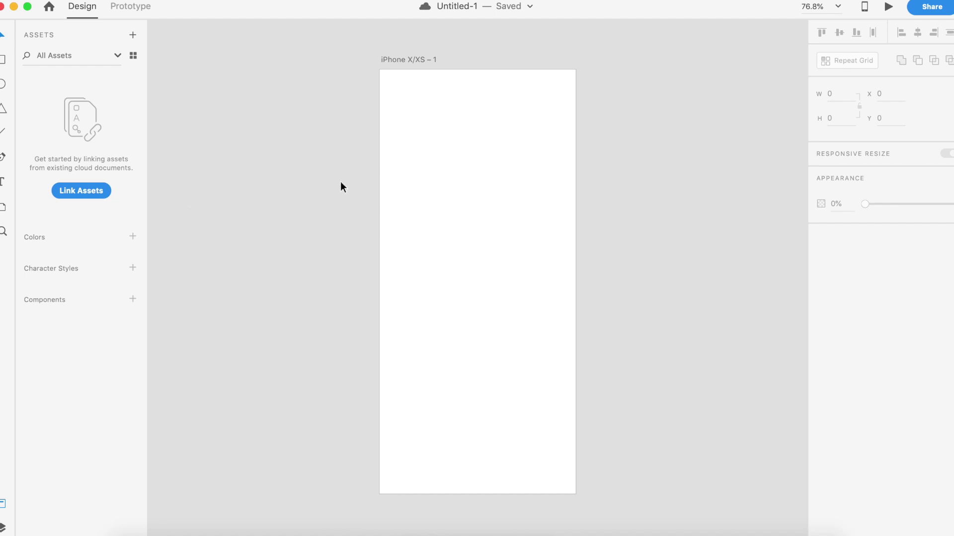
Select and deselect the artboard, then request the Apple iOS kit via File > Get UI Kits
{"action": "left_click", "coordinate": [563, 232]}
{"action": "left_click", "coordinate": [215, 157]}
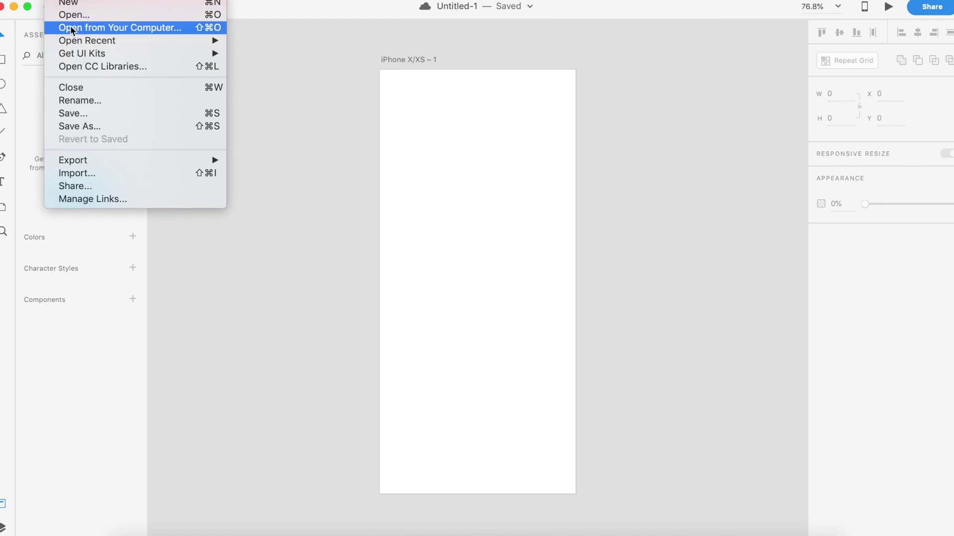
{"action": "mouse_move", "coordinate": [82, 53]}
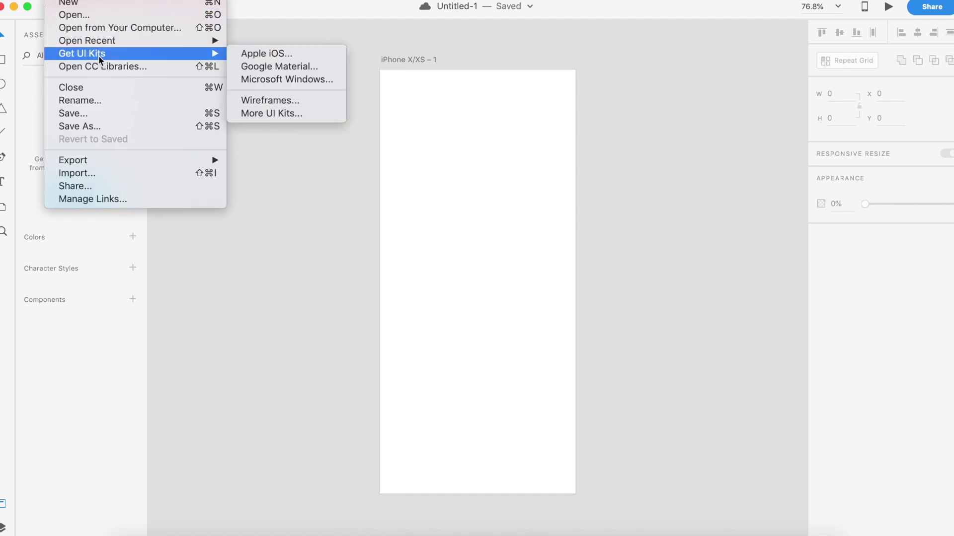
{"action": "left_click", "coordinate": [271, 52]}
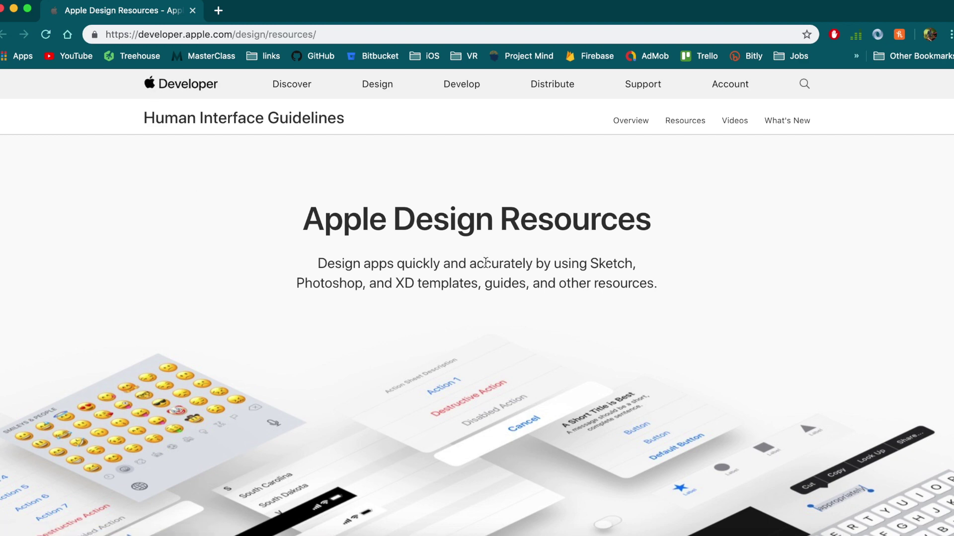
Download the iOS 12 resources for Adobe XD, open the disk image and agree to the license
{"action": "scroll", "coordinate": [485, 263], "scroll_direction": "down", "scroll_amount": 5}
{"action": "scroll", "coordinate": [485, 266], "scroll_direction": "down", "scroll_amount": 5}
{"action": "scroll", "coordinate": [485, 266], "scroll_direction": "down", "scroll_amount": 5}
{"action": "scroll", "coordinate": [486, 267], "scroll_direction": "down", "scroll_amount": 3}
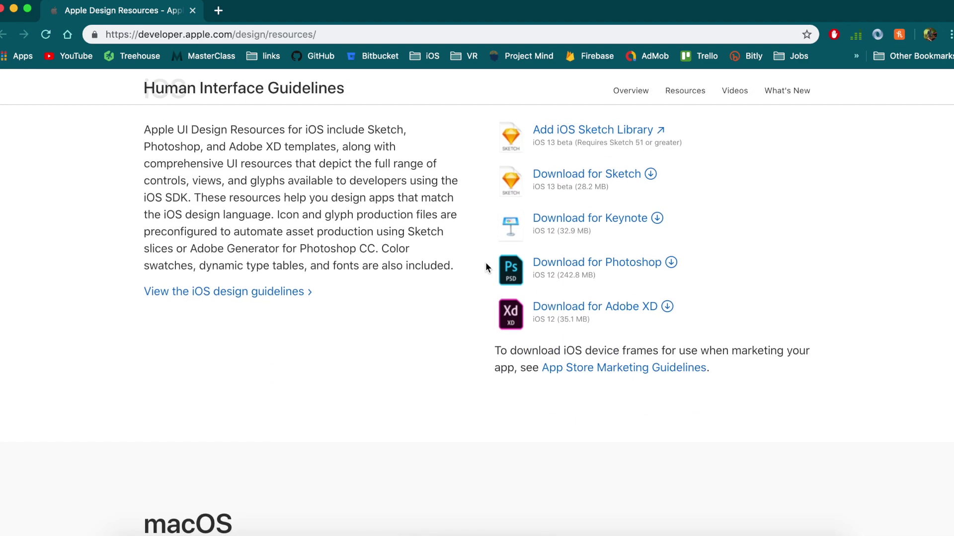
{"action": "left_click", "coordinate": [581, 308]}
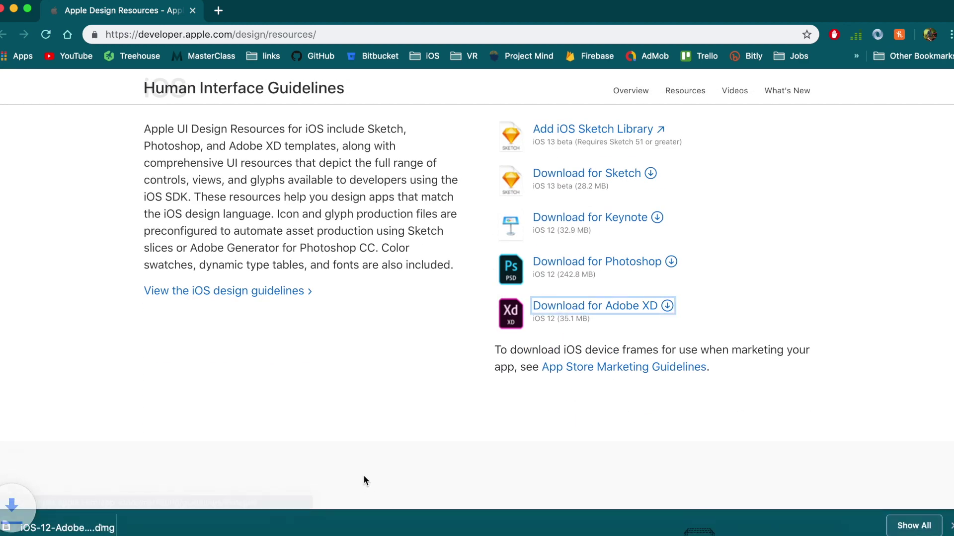
{"action": "left_click", "coordinate": [48, 529]}
{"action": "left_click", "coordinate": [662, 344]}
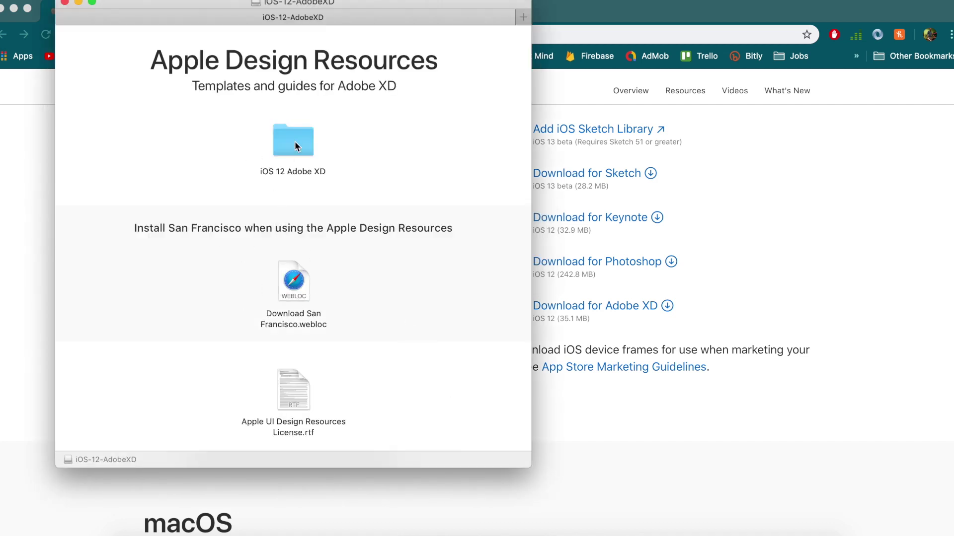
Open iOS 12 Adobe XD > UI Elements + Design Templates + Guides and the iPhone X .xd file
{"action": "double_click", "coordinate": [294, 139]}
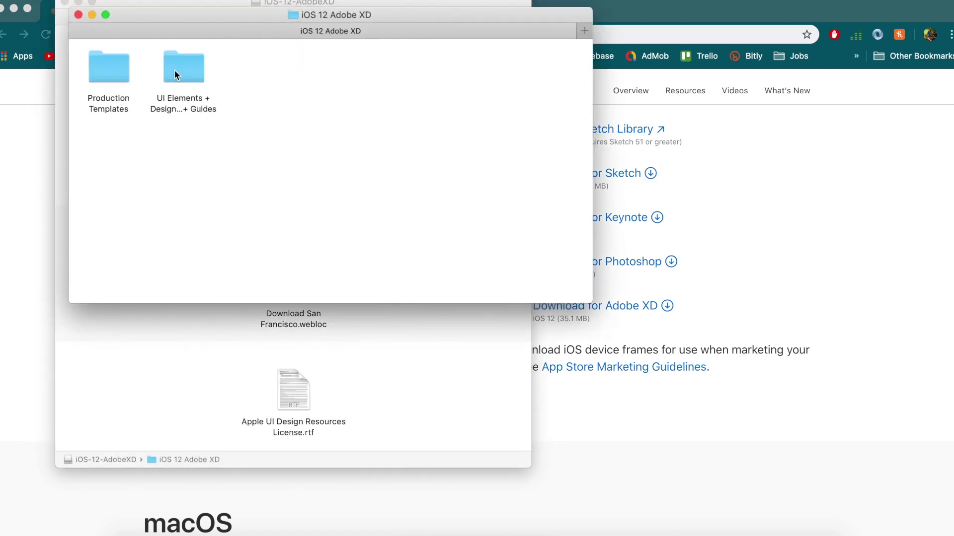
{"action": "double_click", "coordinate": [190, 73]}
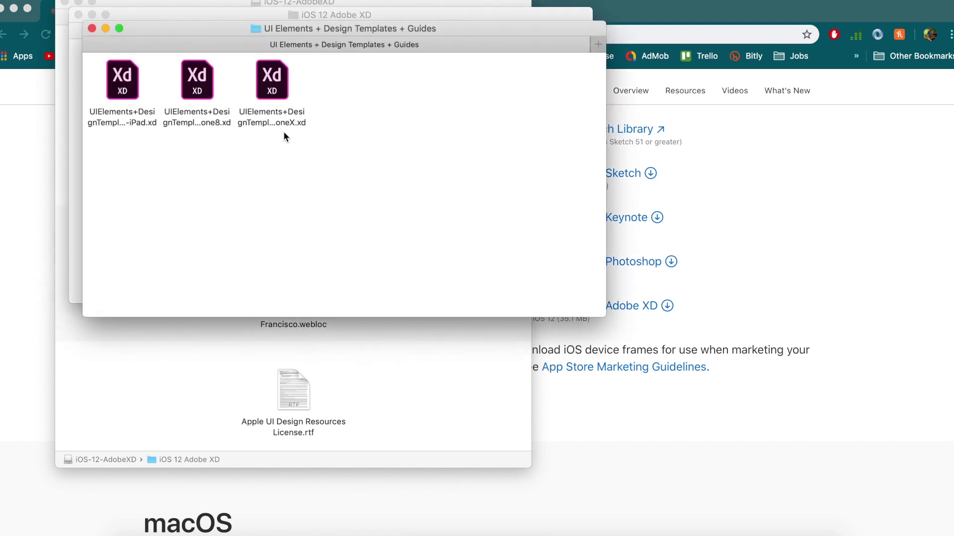
{"action": "left_click", "coordinate": [290, 123]}
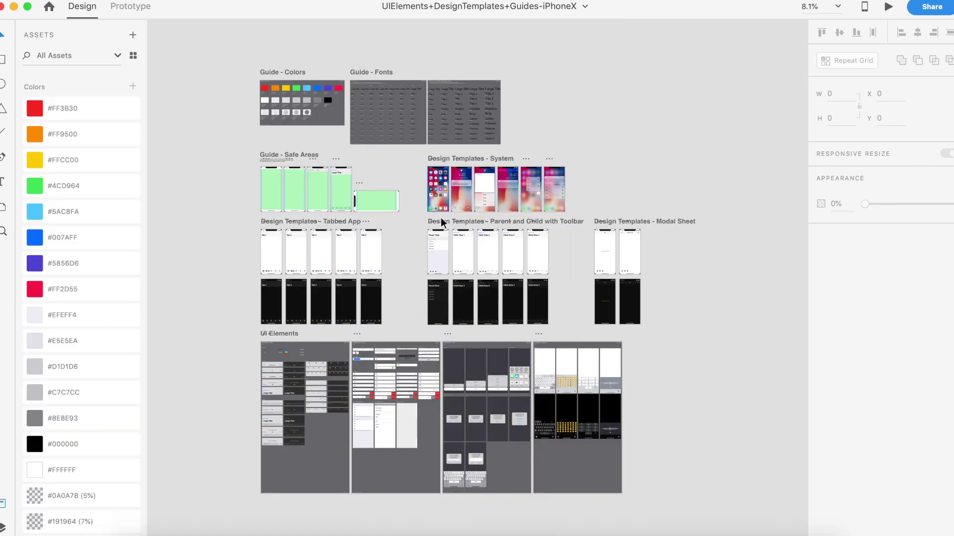
Browse the iPhone X template's elements and select the top navigation bar
{"action": "scroll", "coordinate": [670, 376], "scroll_direction": "down", "scroll_amount": 2}
{"action": "scroll", "coordinate": [671, 377], "scroll_direction": "left", "scroll_amount": 1}
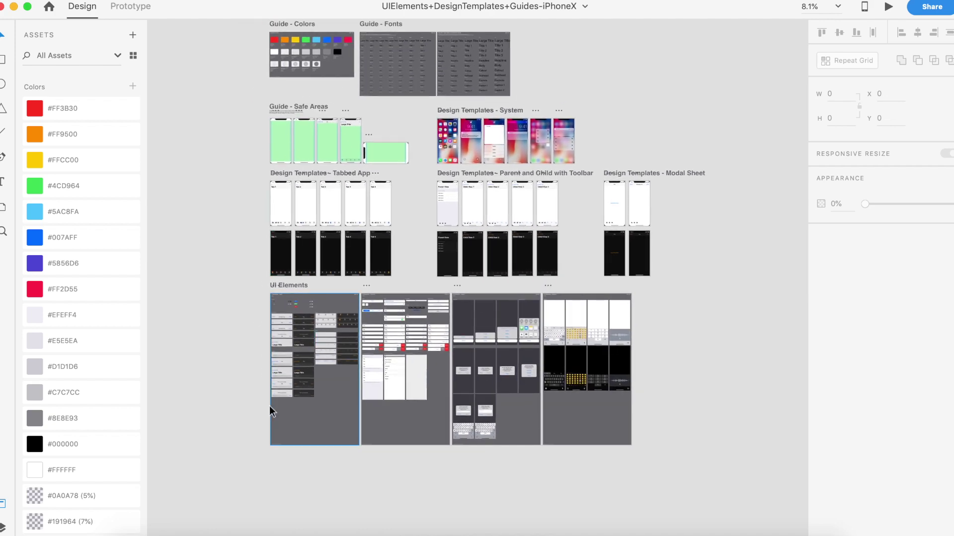
{"action": "scroll", "coordinate": [248, 351], "scroll_direction": "up", "scroll_amount": 3}
{"action": "scroll", "coordinate": [248, 351], "scroll_direction": "up", "scroll_amount": 2}
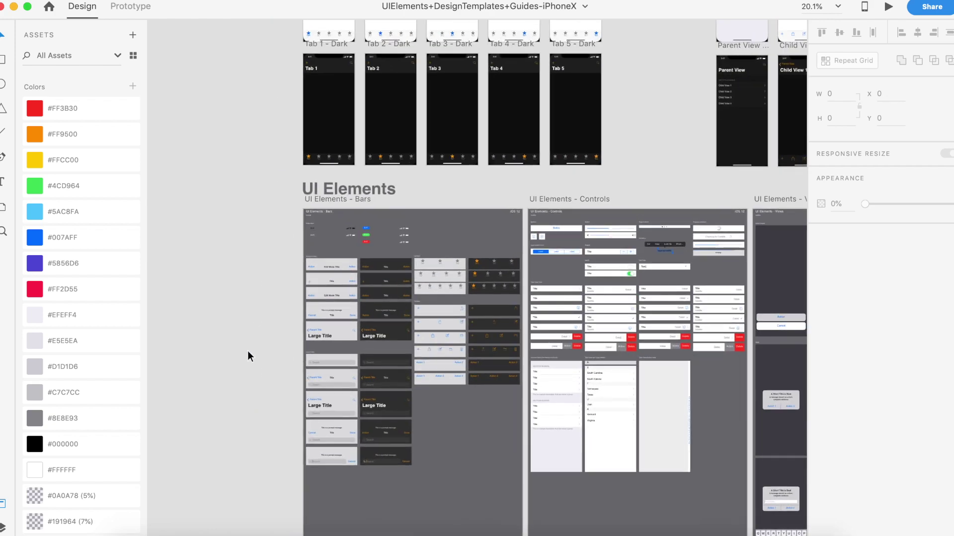
{"action": "scroll", "coordinate": [247, 351], "scroll_direction": "up", "scroll_amount": 5}
{"action": "scroll", "coordinate": [318, 322], "scroll_direction": "right", "scroll_amount": 3}
{"action": "scroll", "coordinate": [335, 254], "scroll_direction": "up", "scroll_amount": 2}
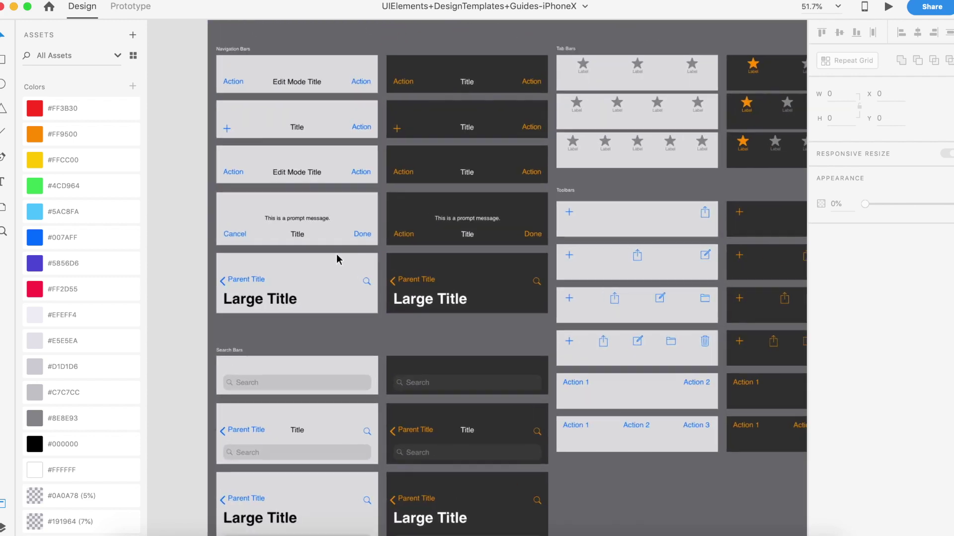
{"action": "scroll", "coordinate": [336, 254], "scroll_direction": "up", "scroll_amount": 1}
{"action": "scroll", "coordinate": [336, 255], "scroll_direction": "up", "scroll_amount": 3}
{"action": "left_click", "coordinate": [320, 220]}
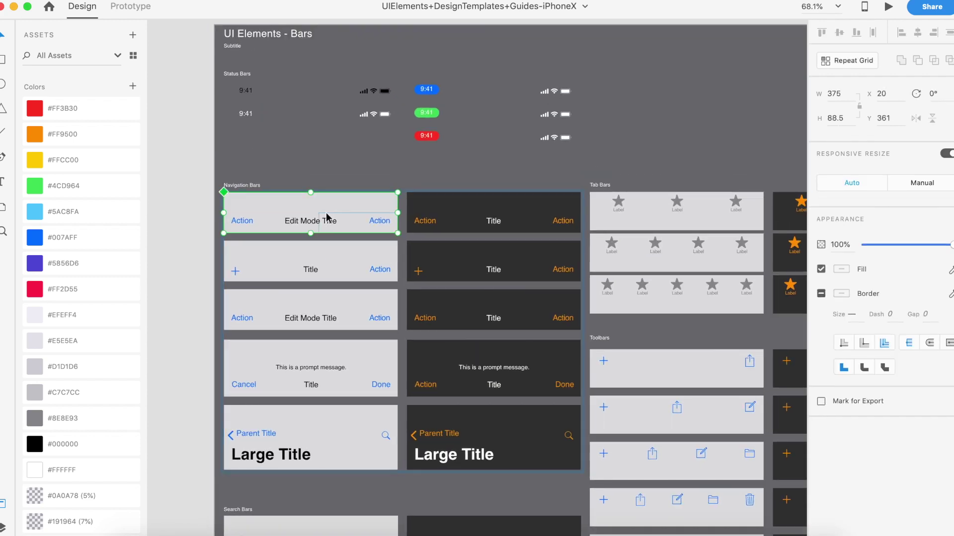
Scroll through the tab, toolbar and search bar elements and pick the light Edit Mode Title navigation bar
{"action": "scroll", "coordinate": [342, 269], "scroll_direction": "up", "scroll_amount": 10}
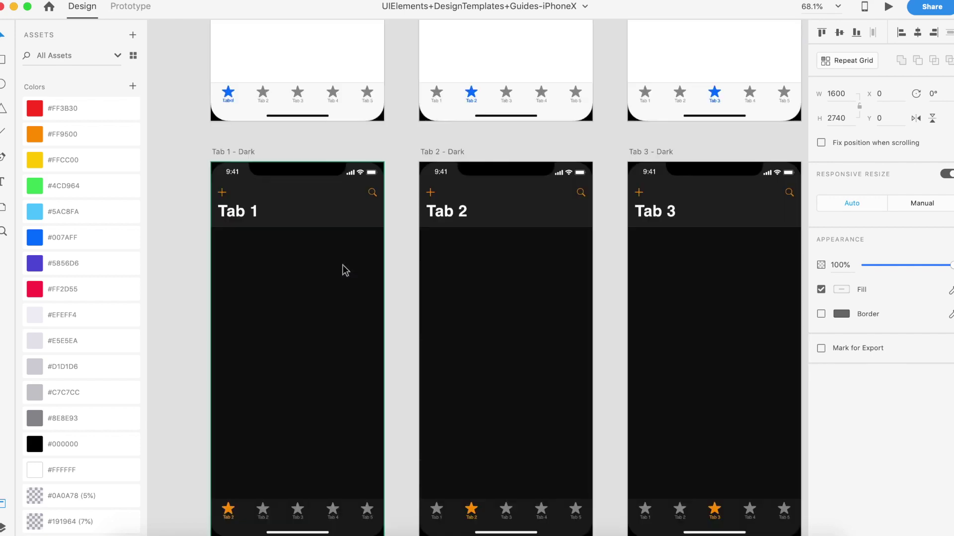
{"action": "scroll", "coordinate": [341, 269], "scroll_direction": "down", "scroll_amount": 5}
{"action": "scroll", "coordinate": [342, 268], "scroll_direction": "down", "scroll_amount": 3}
{"action": "scroll", "coordinate": [345, 278], "scroll_direction": "up", "scroll_amount": 10}
{"action": "scroll", "coordinate": [342, 276], "scroll_direction": "up", "scroll_amount": 5}
{"action": "scroll", "coordinate": [342, 277], "scroll_direction": "up", "scroll_amount": 2}
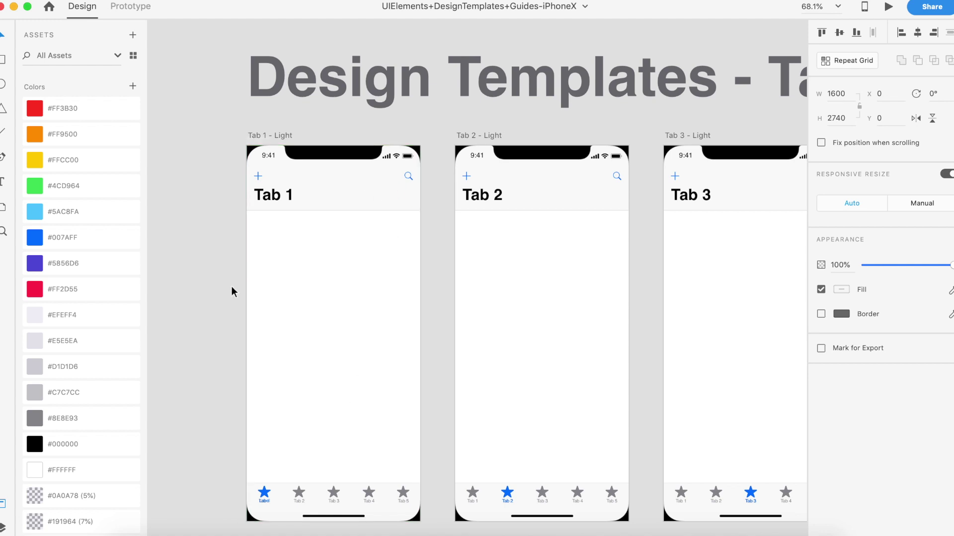
{"action": "scroll", "coordinate": [205, 252], "scroll_direction": "down", "scroll_amount": 2}
{"action": "scroll", "coordinate": [207, 266], "scroll_direction": "down", "scroll_amount": 10}
{"action": "scroll", "coordinate": [206, 266], "scroll_direction": "down", "scroll_amount": 7}
{"action": "scroll", "coordinate": [207, 267], "scroll_direction": "down", "scroll_amount": 5}
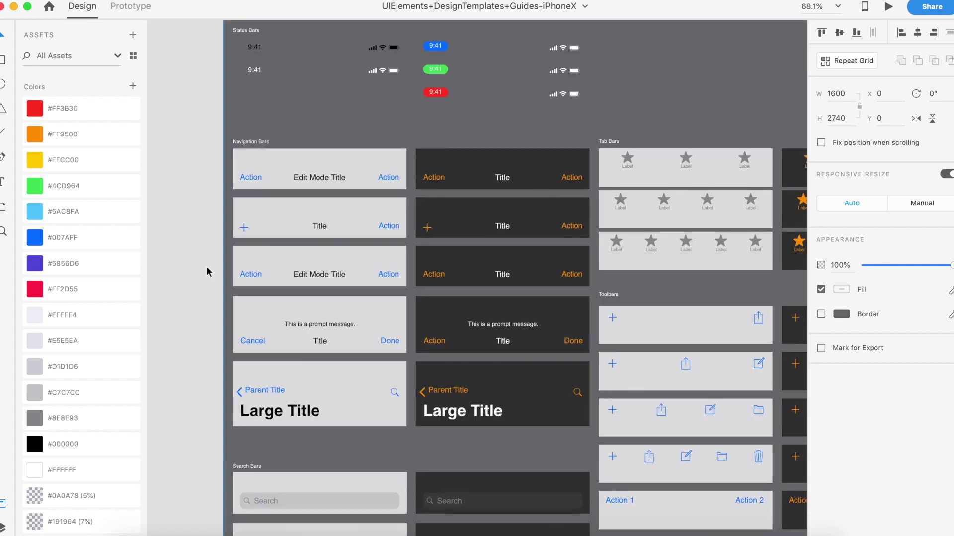
{"action": "scroll", "coordinate": [207, 267], "scroll_direction": "down", "scroll_amount": 1}
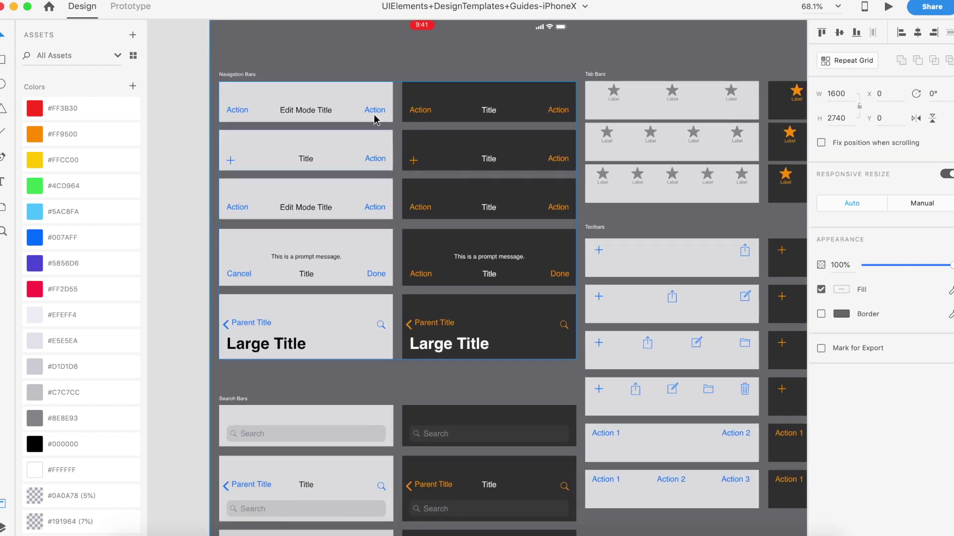
{"action": "left_click", "coordinate": [310, 100]}
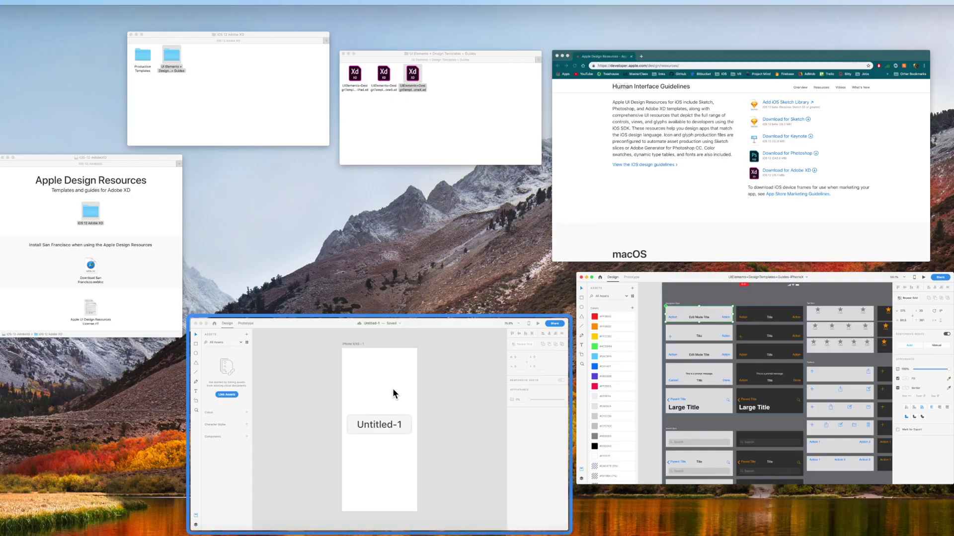
Paste the Edit Mode Title navigation bar into Untitled-1's artboard at X 0, Y 0
{"action": "left_click", "coordinate": [393, 390]}
{"action": "left_click", "coordinate": [469, 210]}
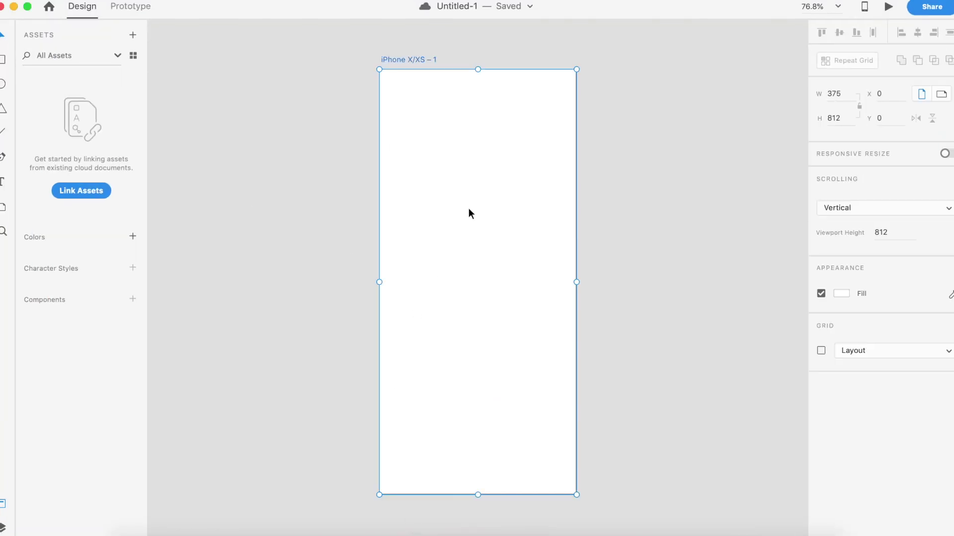
{"action": "key", "text": "super+v"}
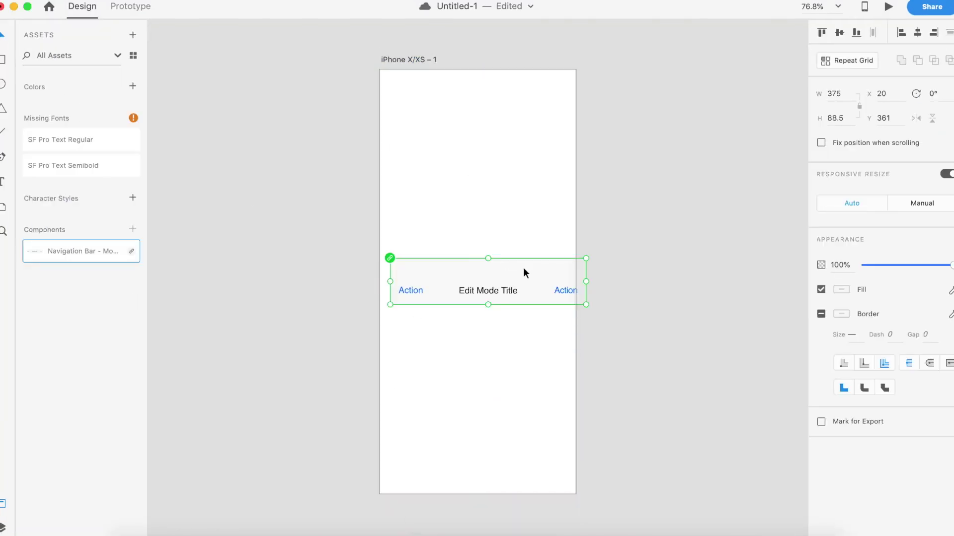
{"action": "left_click_drag", "start_coordinate": [524, 272], "coordinate": [519, 82]}
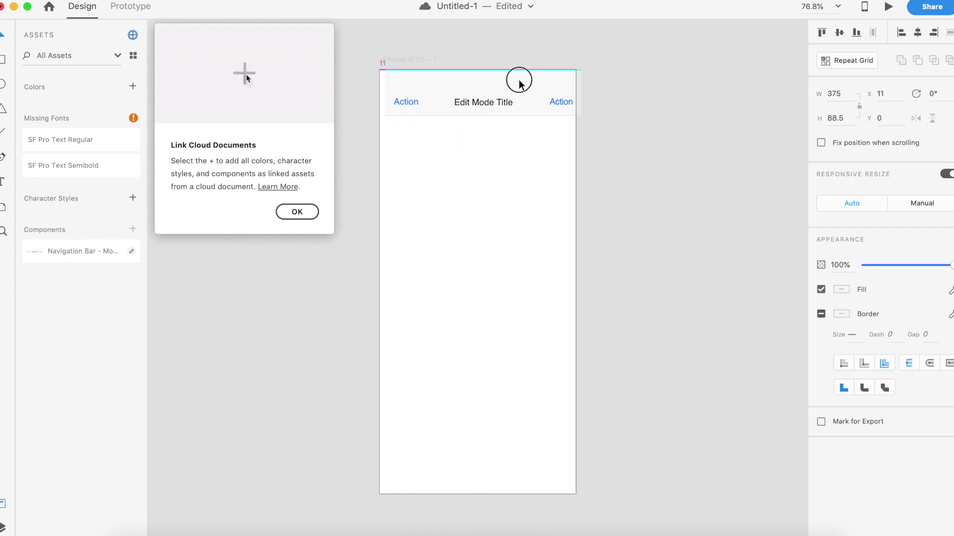
{"action": "left_click_drag", "start_coordinate": [519, 82], "coordinate": [513, 81]}
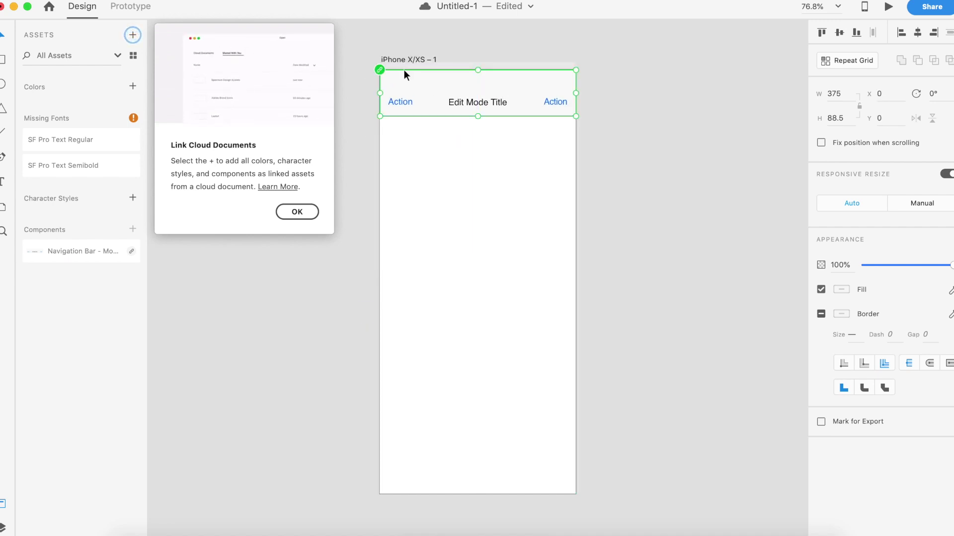
{"action": "left_click", "coordinate": [316, 285]}
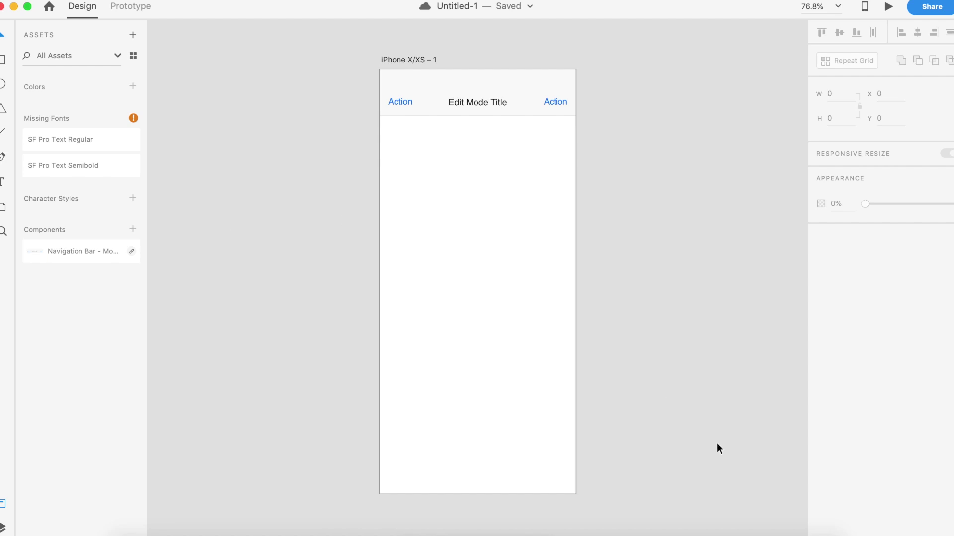
{"action": "left_click", "coordinate": [697, 533]}
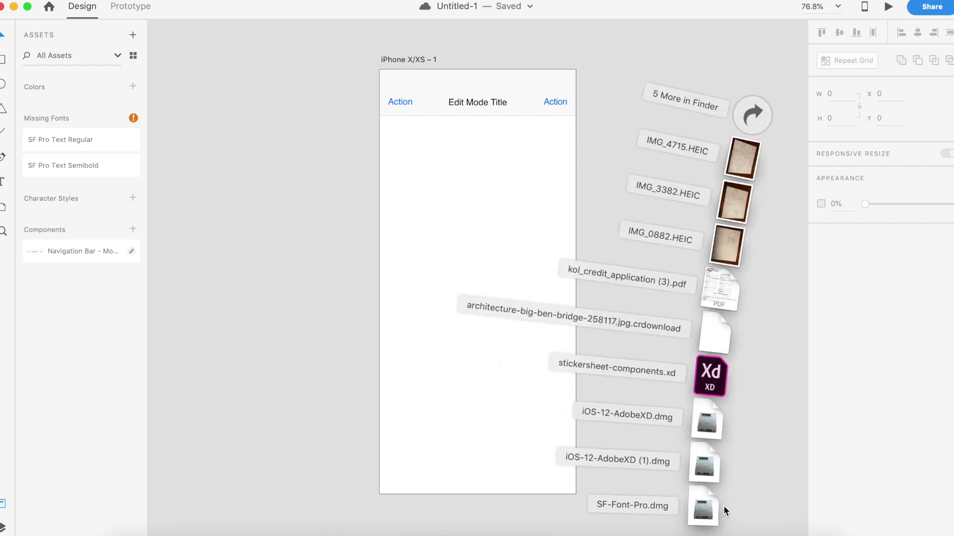
Open iOS-12-AdobeXD.dmg from Downloads and its Download San Francisco.webloc link
{"action": "left_click", "coordinate": [701, 425]}
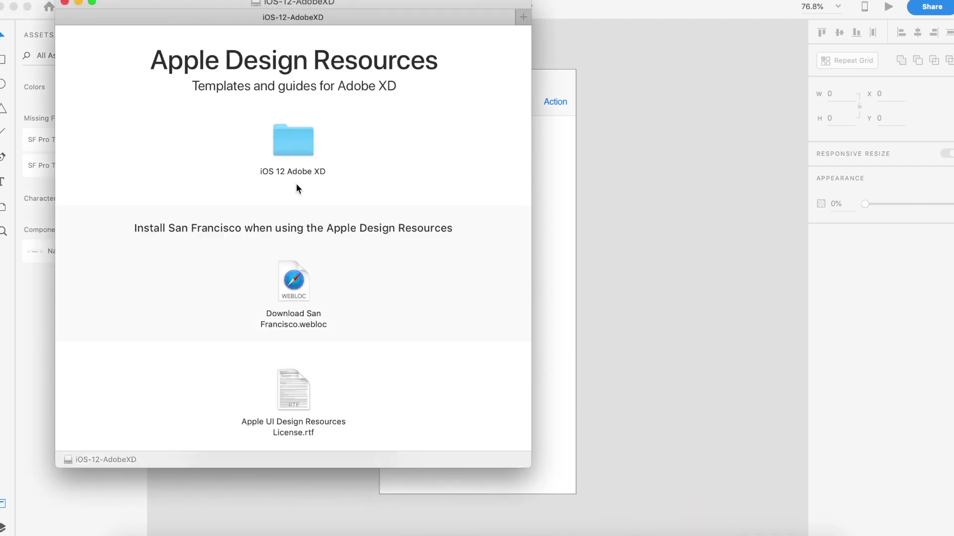
{"action": "left_click", "coordinate": [293, 282]}
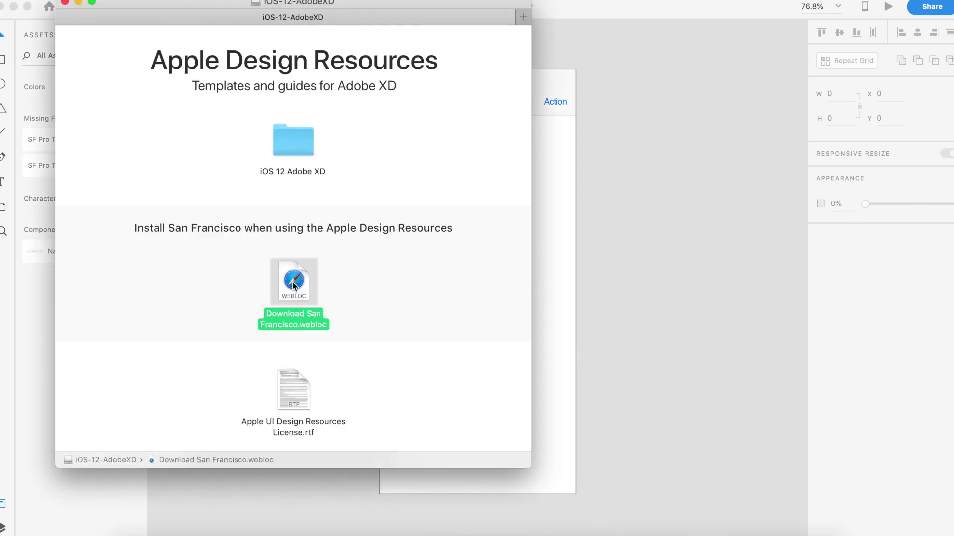
{"action": "double_click", "coordinate": [293, 283]}
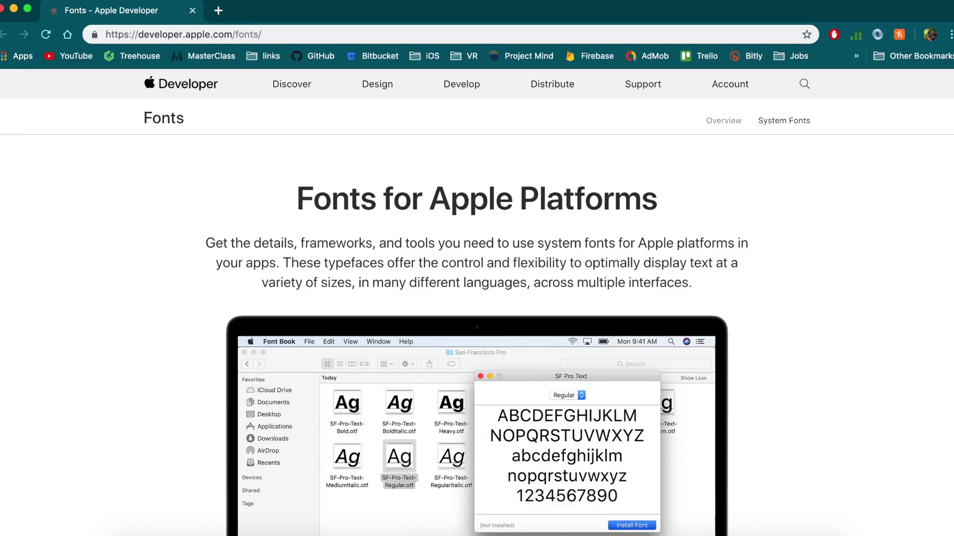
Download SF Pro from Apple's fonts page, open its disk image and accept the licence
{"action": "scroll", "coordinate": [397, 313], "scroll_direction": "down", "scroll_amount": 1}
{"action": "scroll", "coordinate": [123, 202], "scroll_direction": "down", "scroll_amount": 10}
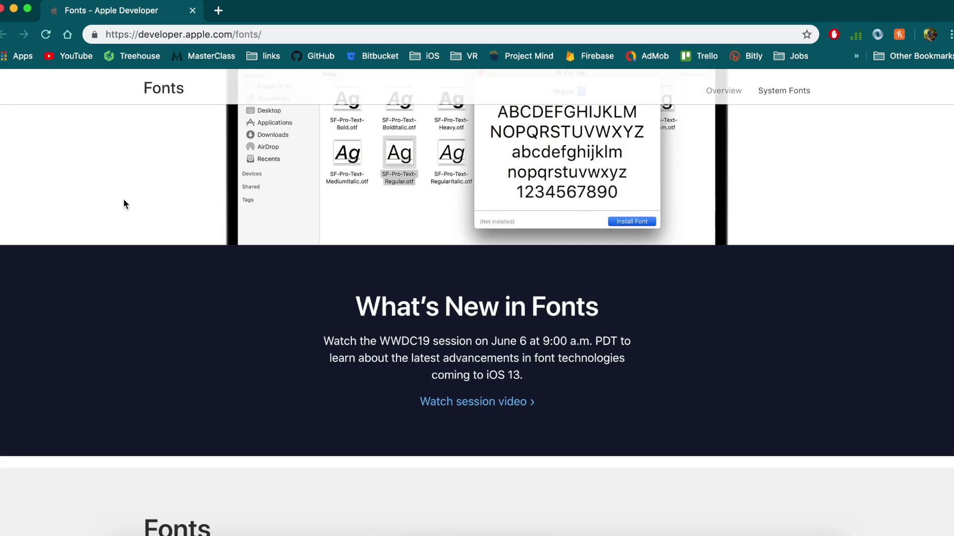
{"action": "scroll", "coordinate": [124, 204], "scroll_direction": "down", "scroll_amount": 5}
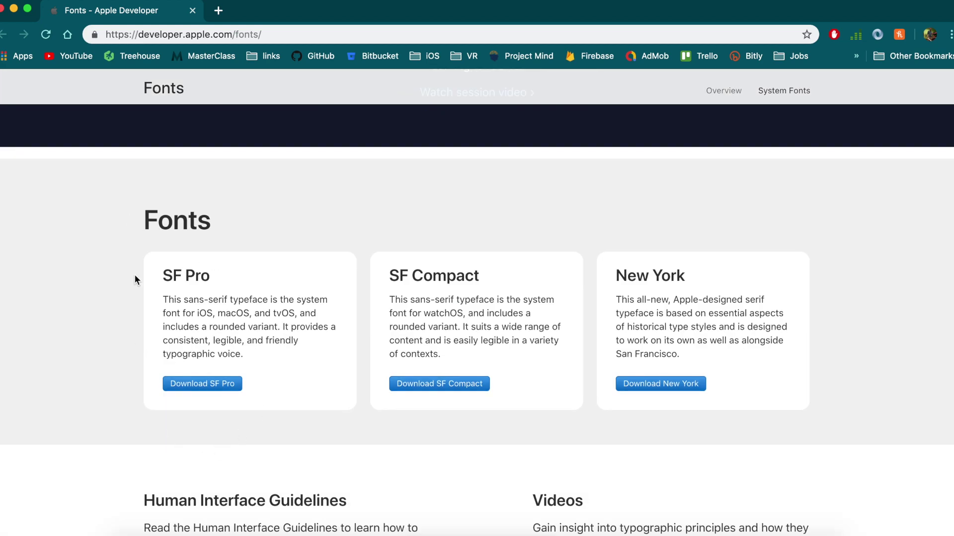
{"action": "left_click", "coordinate": [210, 388]}
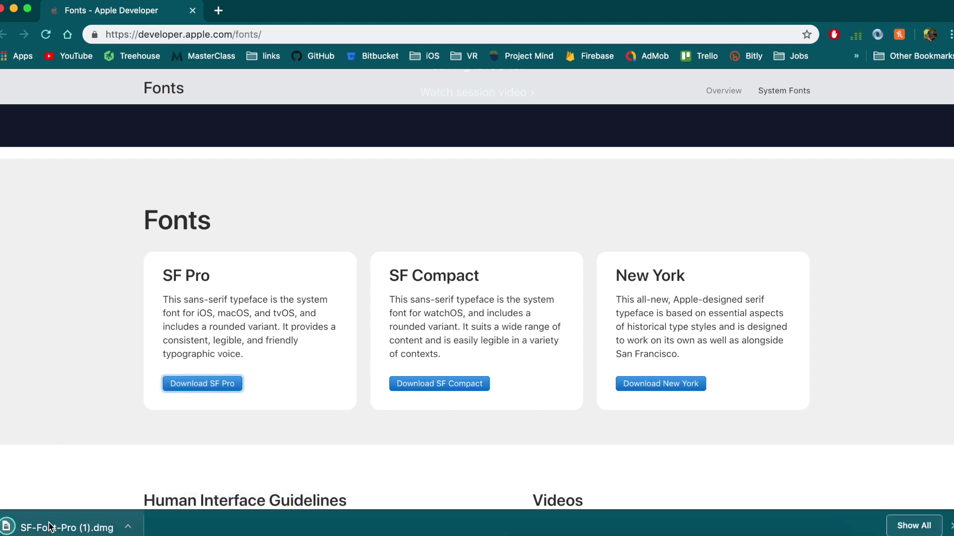
{"action": "left_click", "coordinate": [64, 526]}
{"action": "left_click", "coordinate": [672, 344]}
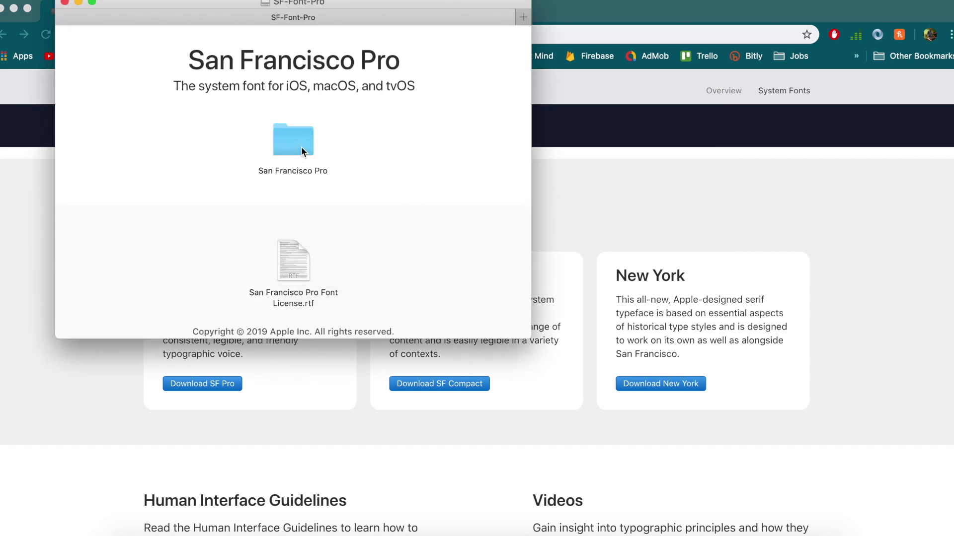
Open the San Francisco Pro folder and select all its .otf font files
{"action": "double_click", "coordinate": [301, 147]}
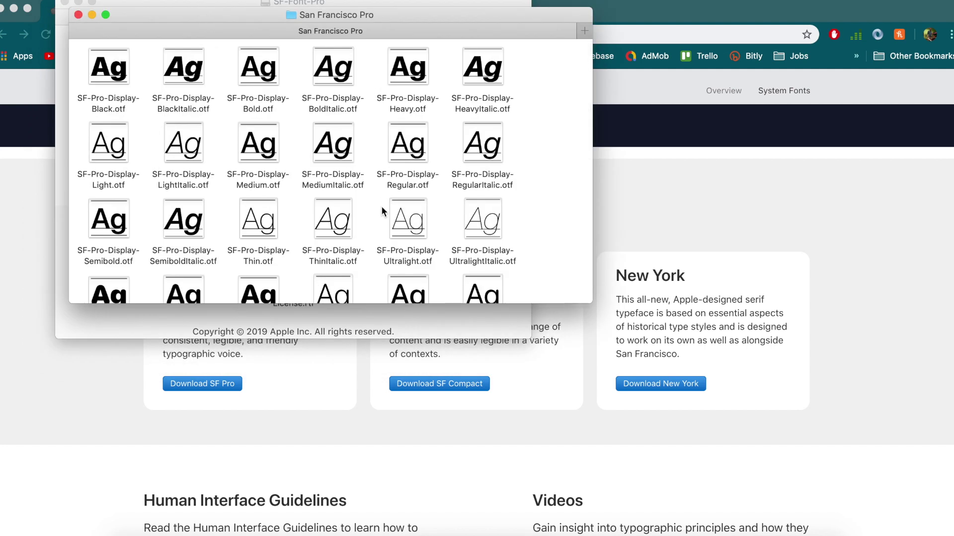
{"action": "scroll", "coordinate": [381, 205], "scroll_direction": "down", "scroll_amount": 15}
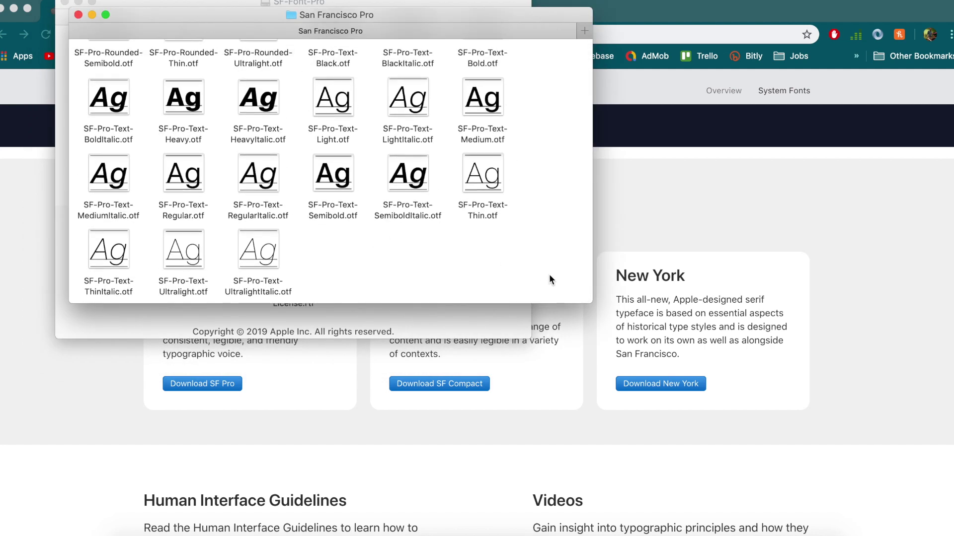
{"action": "left_click_drag", "start_coordinate": [557, 288], "coordinate": [93, 26]}
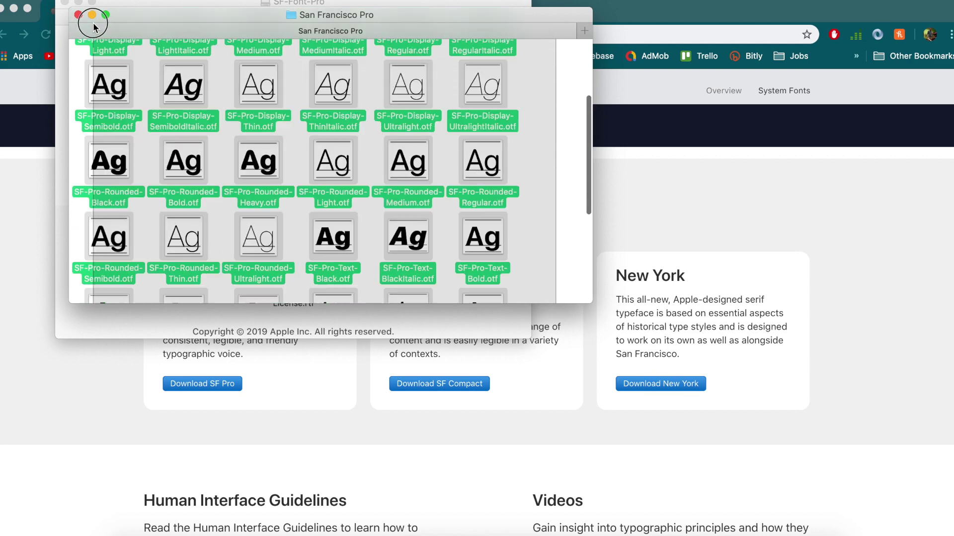
{"action": "left_click_drag", "start_coordinate": [93, 26], "coordinate": [75, 43]}
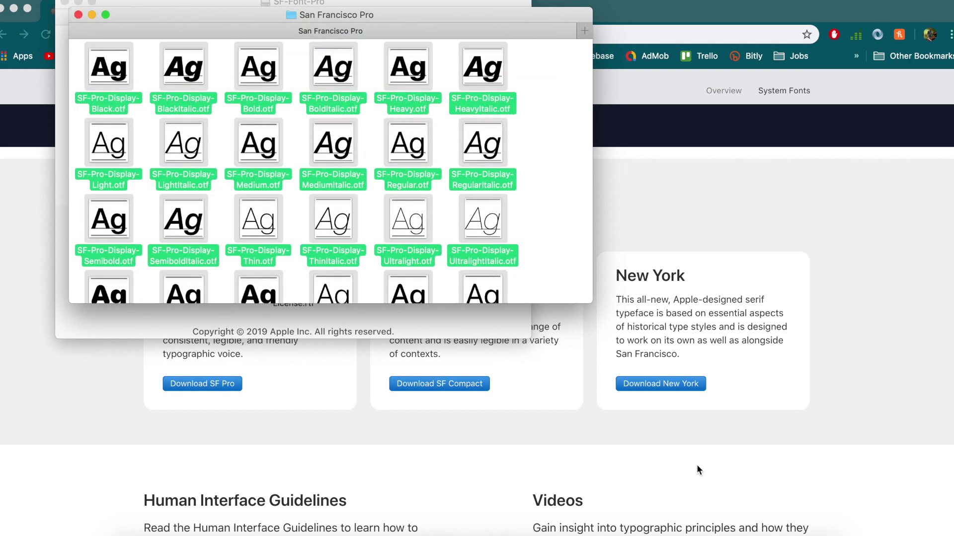
Close the stray System Preferences window and launch Font Book from Spotlight
{"action": "left_click", "coordinate": [342, 530]}
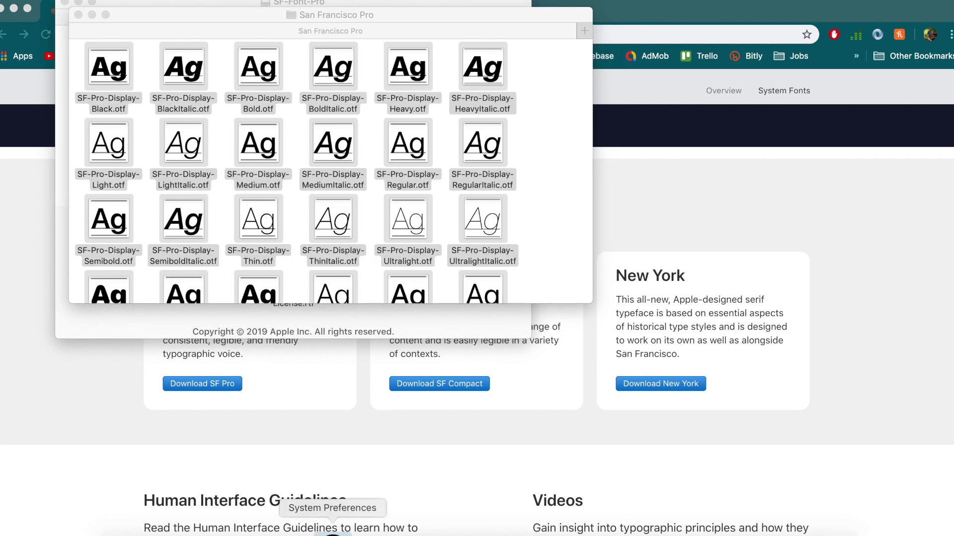
{"action": "left_click", "coordinate": [206, 70]}
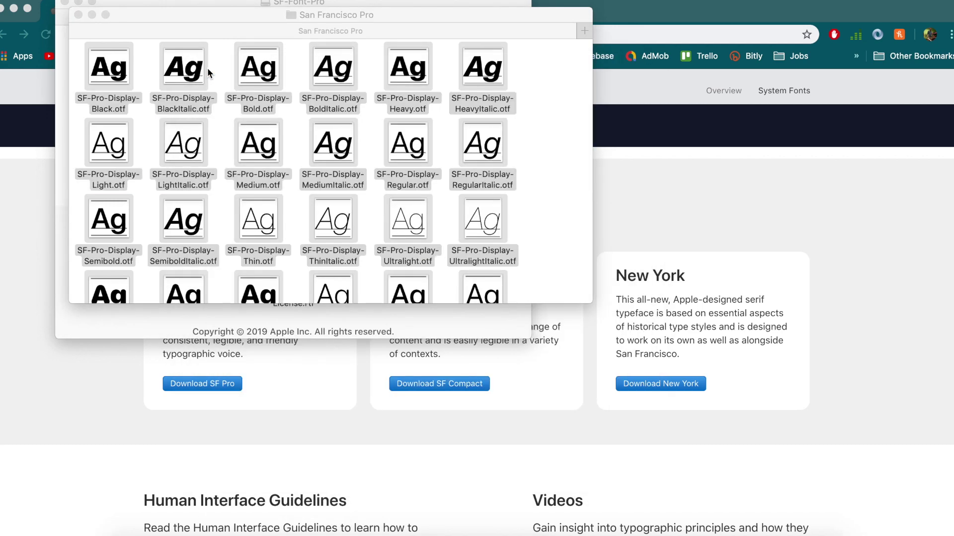
{"action": "key", "text": "super+space"}
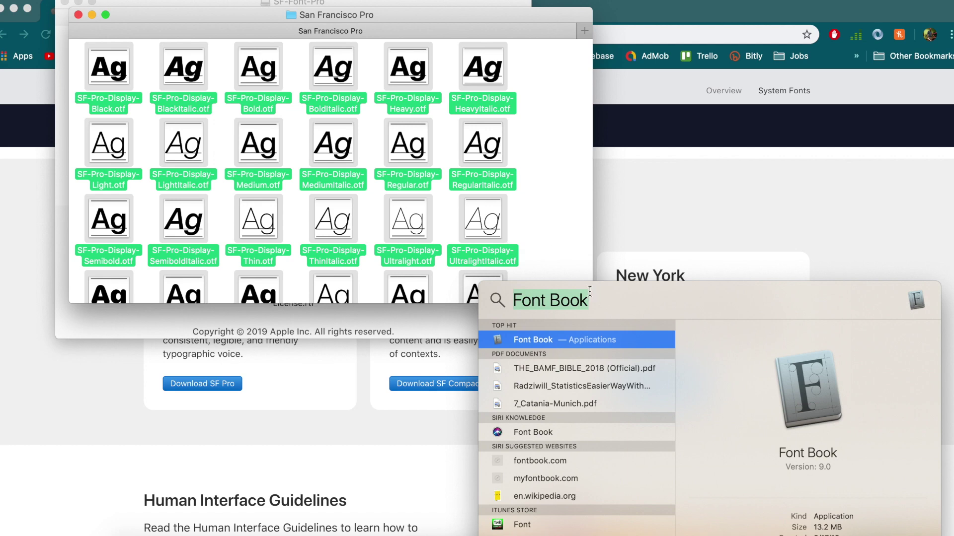
{"action": "key", "text": "Return"}
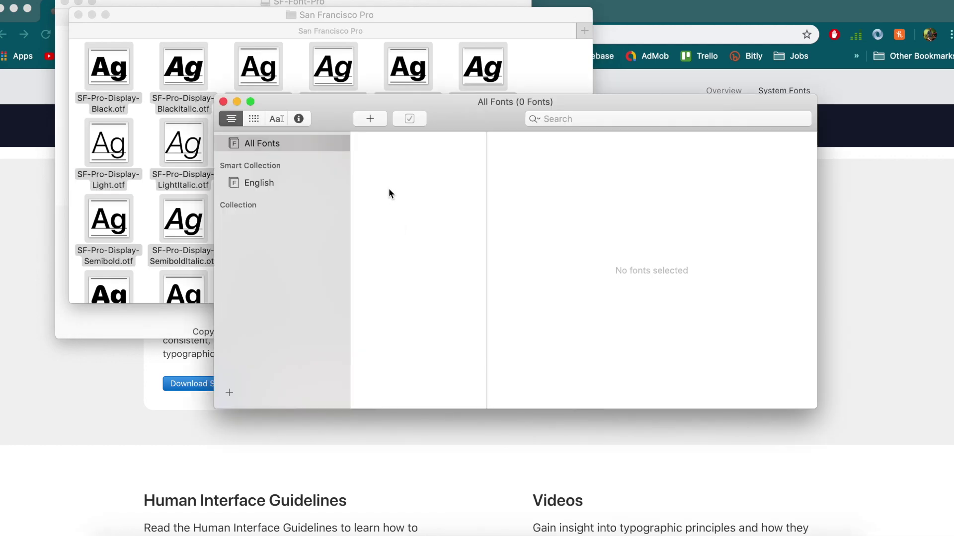
Install the SF Pro fonts in Font Book, accepting flagged SF-Pro-Display-Black, then return to XD
{"action": "left_click_drag", "start_coordinate": [455, 105], "coordinate": [555, 157]}
{"action": "left_click", "coordinate": [389, 233]}
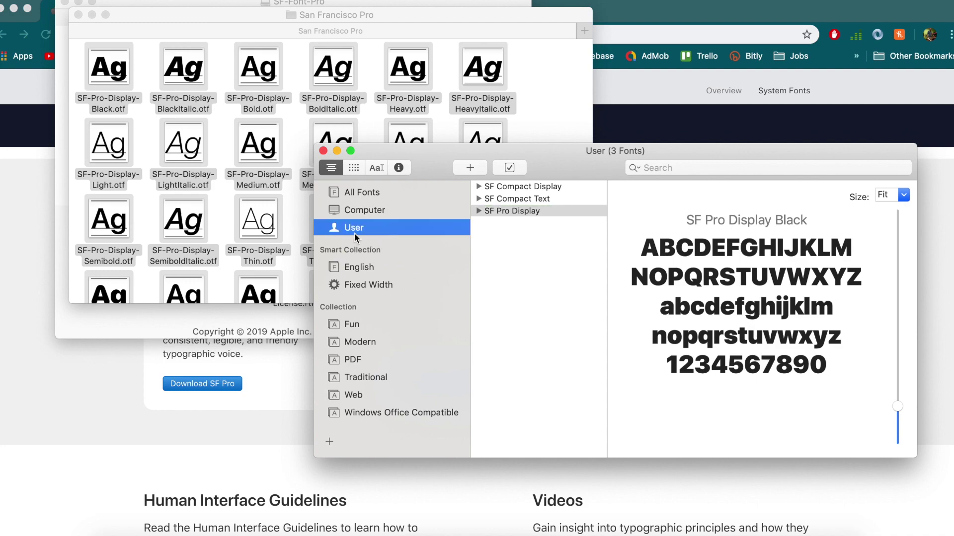
{"action": "mouse_move", "coordinate": [159, 53]}
{"action": "left_mouse_down"}
{"action": "mouse_move", "coordinate": [462, 231]}
{"action": "mouse_move", "coordinate": [518, 243]}
{"action": "left_mouse_up"}
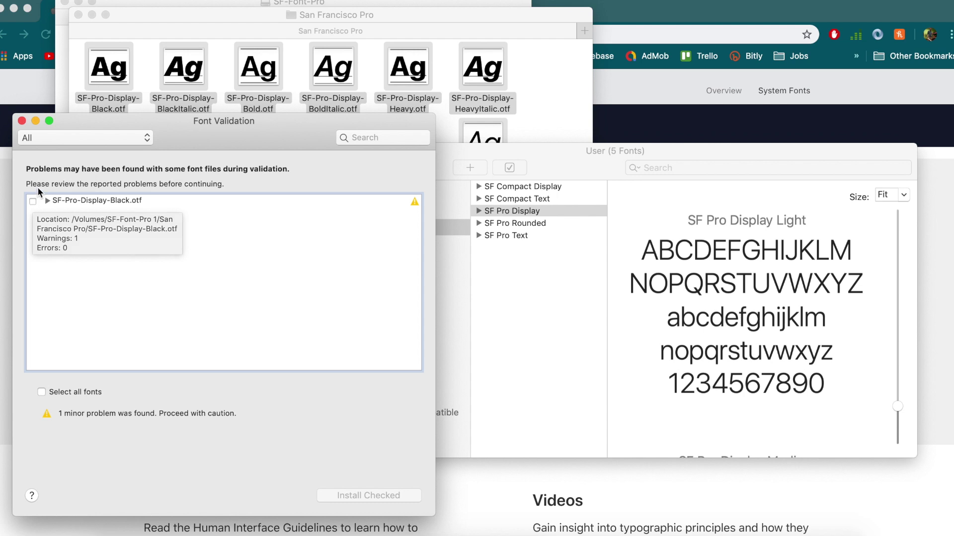
{"action": "left_click", "coordinate": [47, 201]}
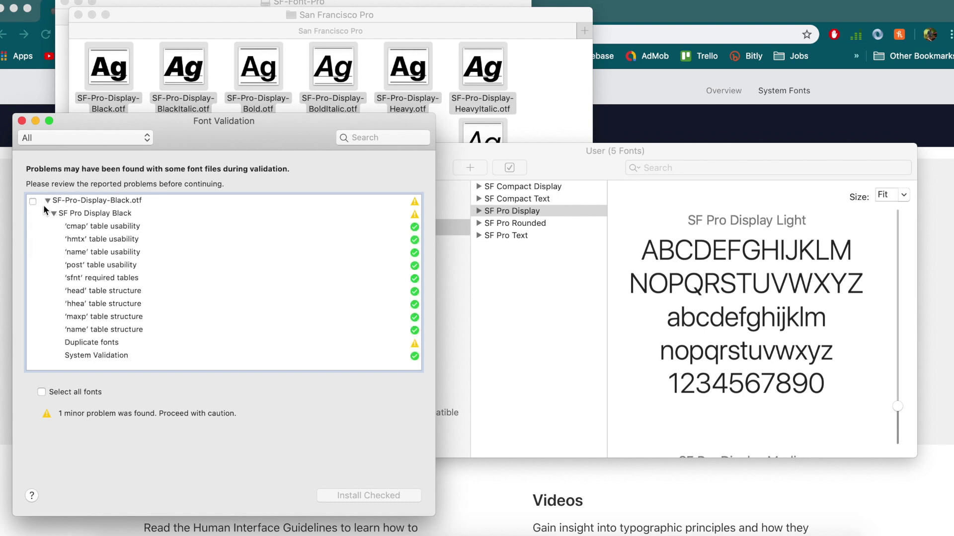
{"action": "left_click", "coordinate": [34, 202]}
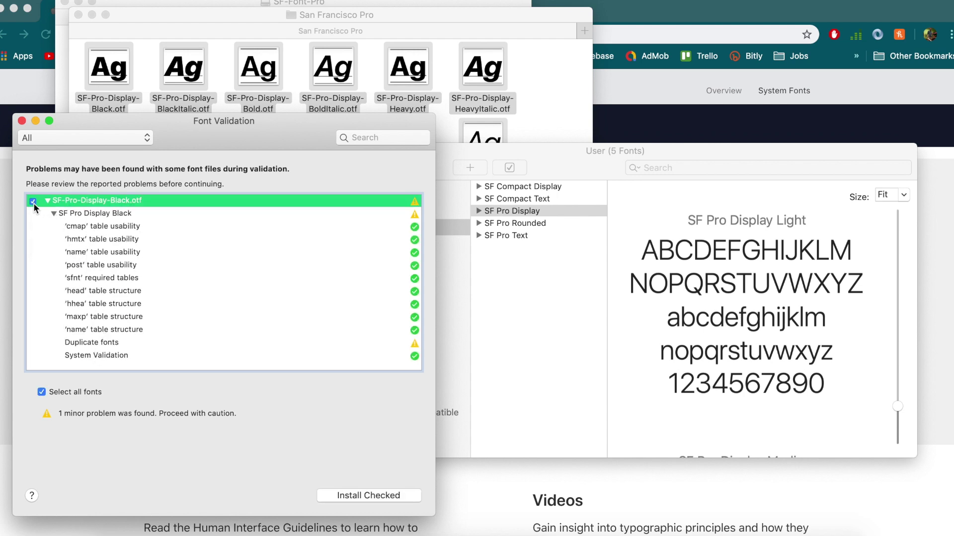
{"action": "left_click", "coordinate": [381, 500]}
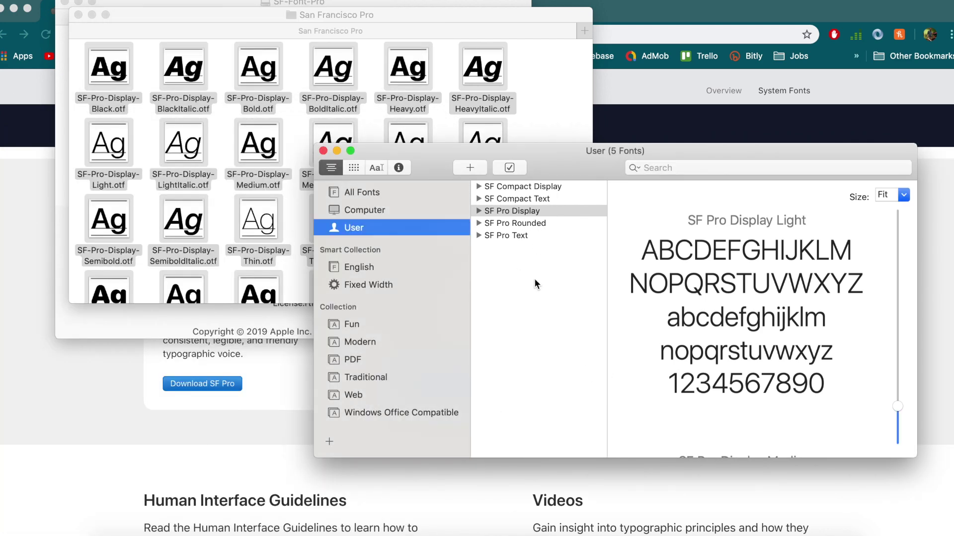
{"action": "left_click", "coordinate": [532, 308]}
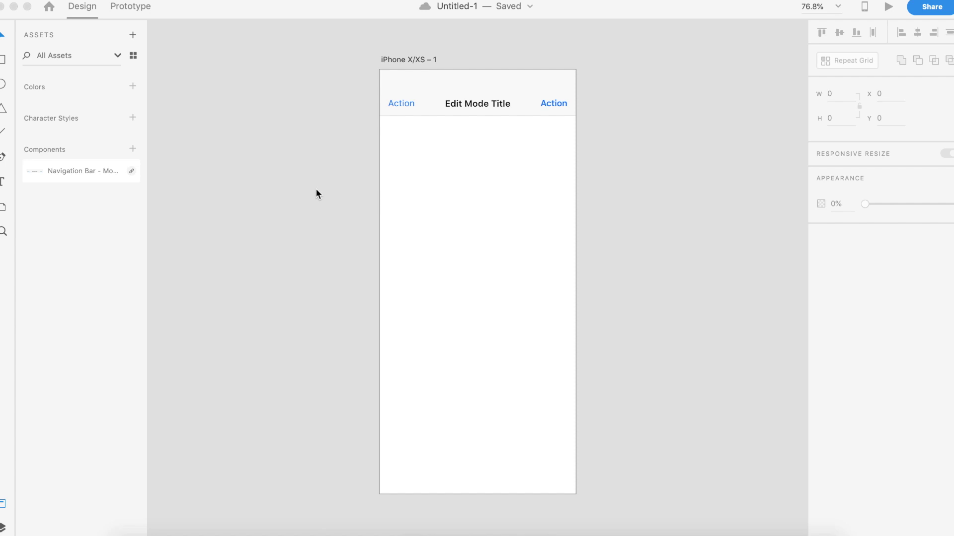
{"action": "left_click", "coordinate": [317, 194]}
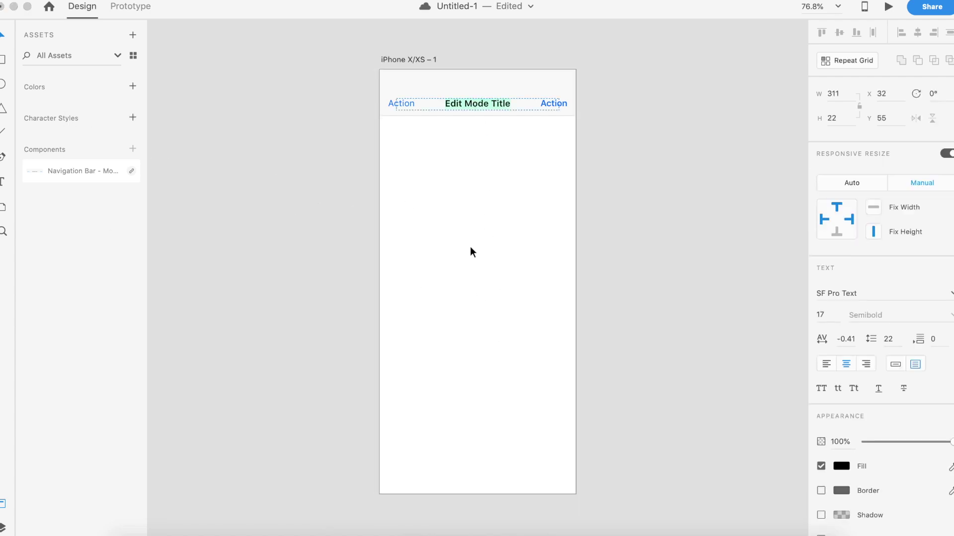
Retitle the navigation bar 'Home' and start a new text box beneath it
{"action": "type", "text": "Home"}
{"action": "key", "text": "Escape"}
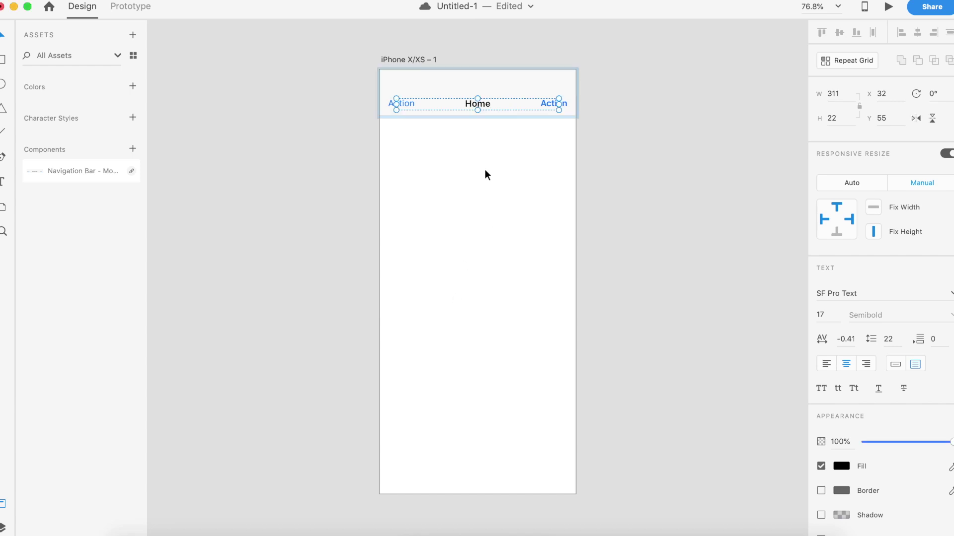
{"action": "left_click", "coordinate": [475, 153]}
{"action": "left_click", "coordinate": [398, 98]}
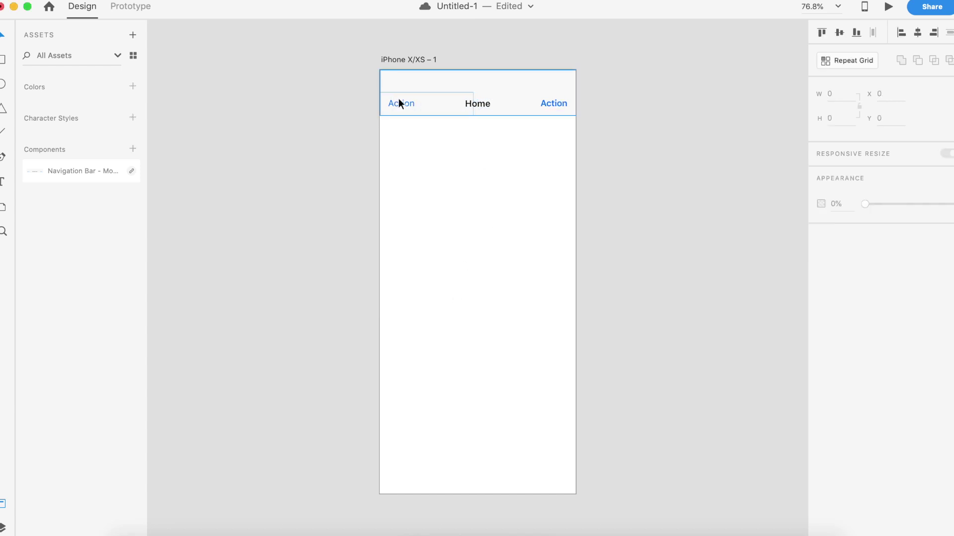
{"action": "left_click", "coordinate": [389, 252]}
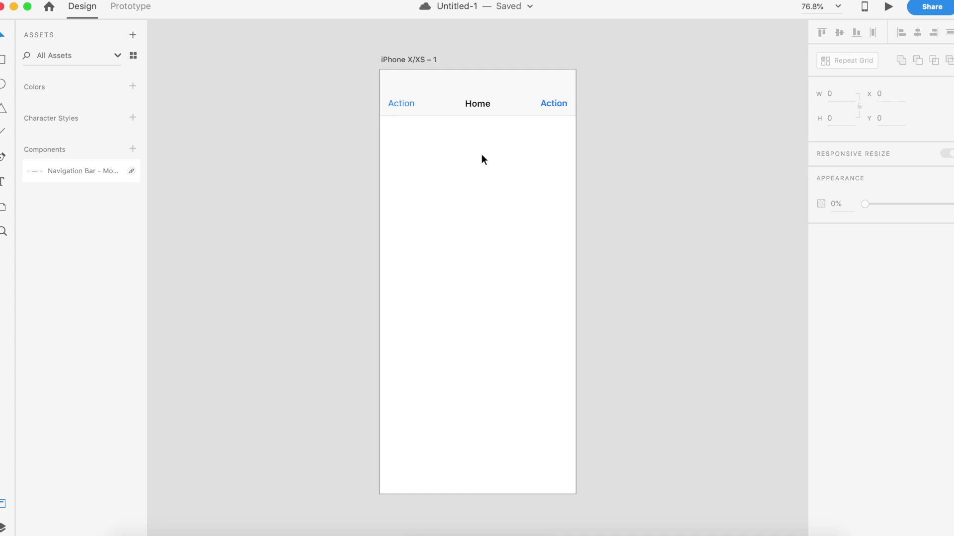
{"action": "key", "text": "t"}
{"action": "left_click", "coordinate": [465, 137]}
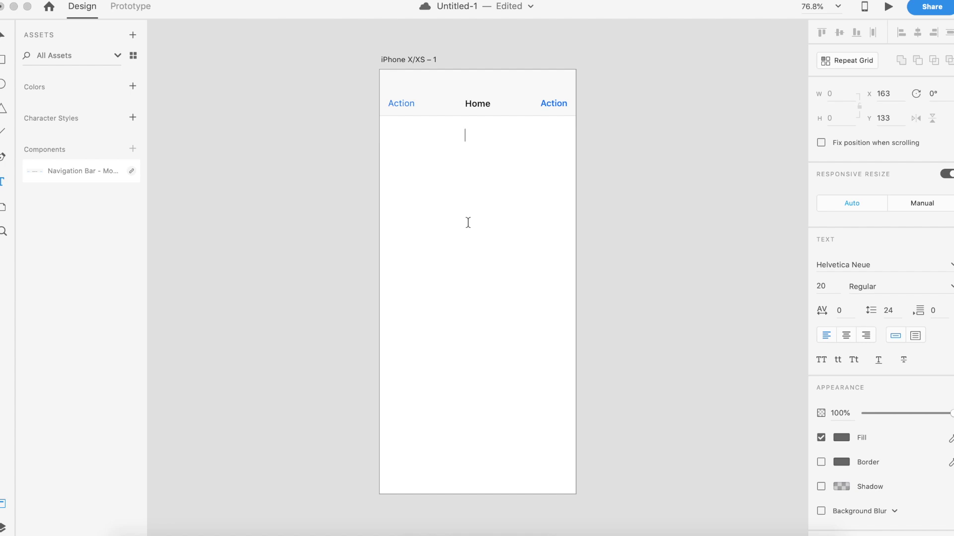
Add an 'Upcoming Trips' heading below the nav bar, centred on the artboard
{"action": "type", "text": "Upcom"}
{"action": "type", "text": "ing Trips"}
{"action": "key", "text": "Escape"}
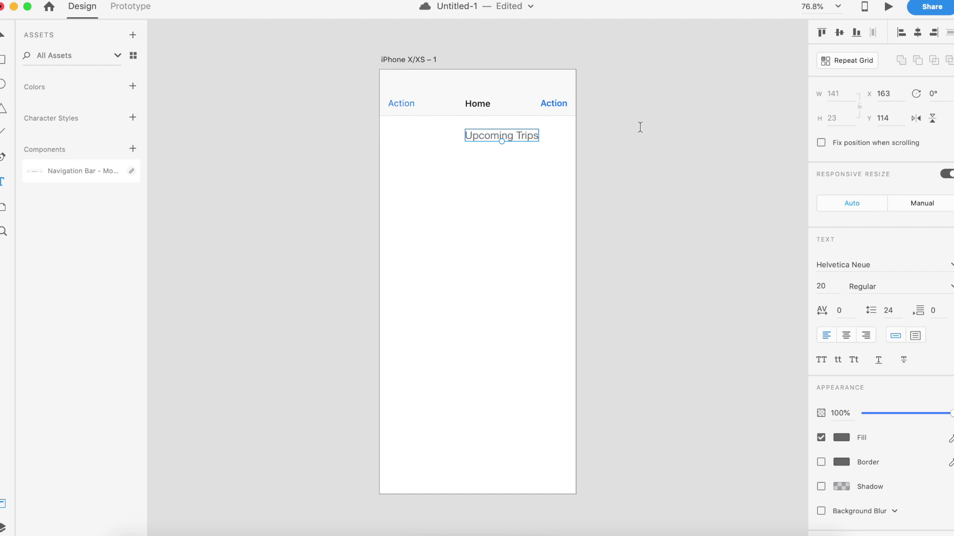
{"action": "left_click", "coordinate": [918, 32]}
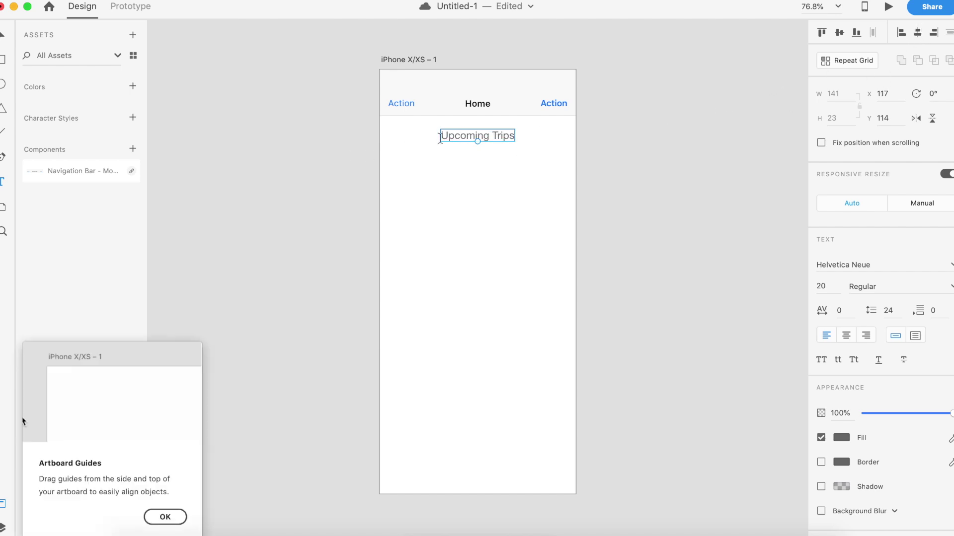
{"action": "left_click", "coordinate": [177, 519]}
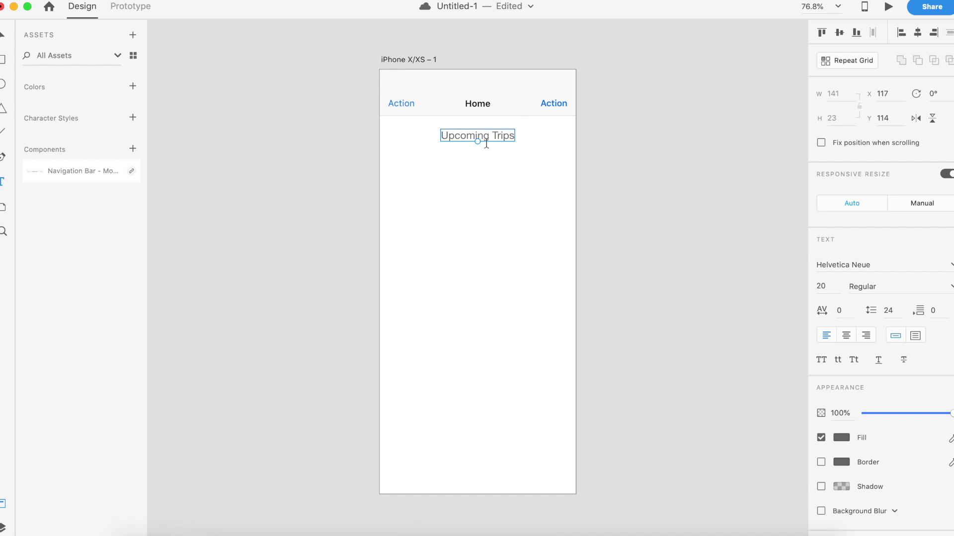
{"action": "left_click", "coordinate": [536, 191]}
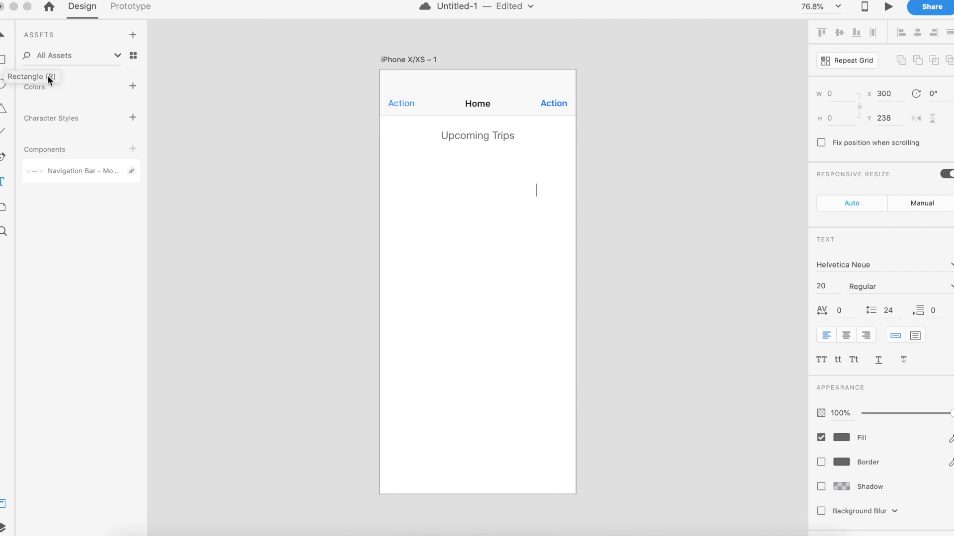
{"action": "left_click", "coordinate": [3, 41]}
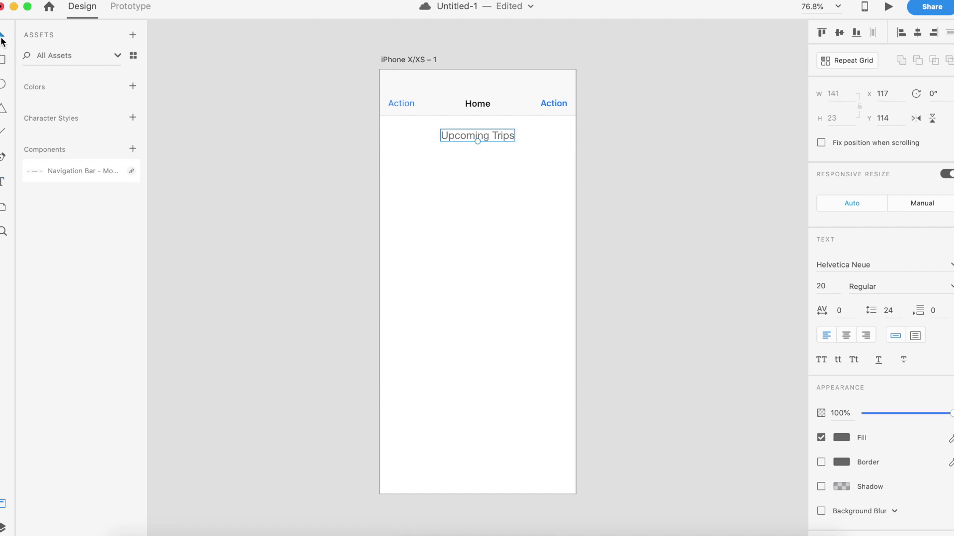
{"action": "left_click", "coordinate": [480, 139]}
{"action": "left_click_drag", "start_coordinate": [479, 139], "coordinate": [480, 139]}
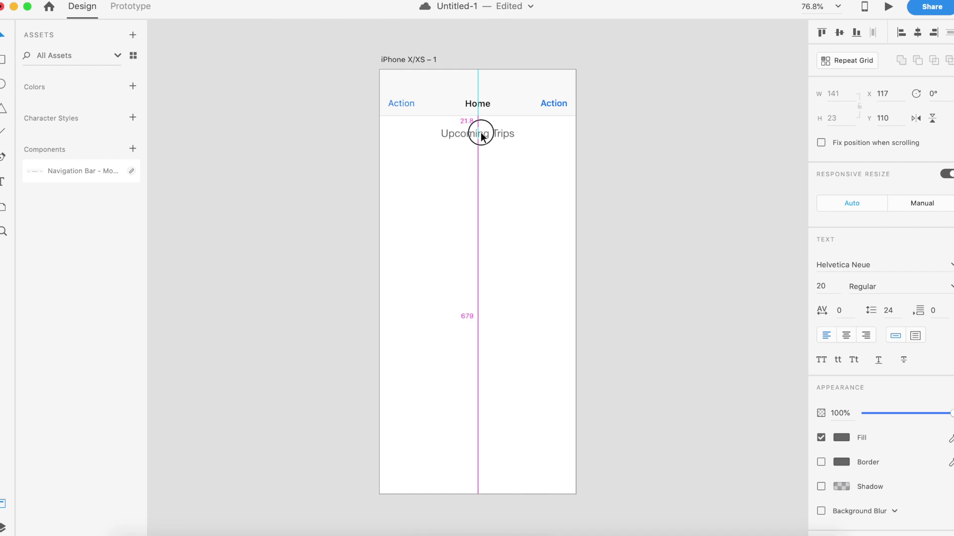
{"action": "left_click_drag", "start_coordinate": [480, 139], "coordinate": [479, 147]}
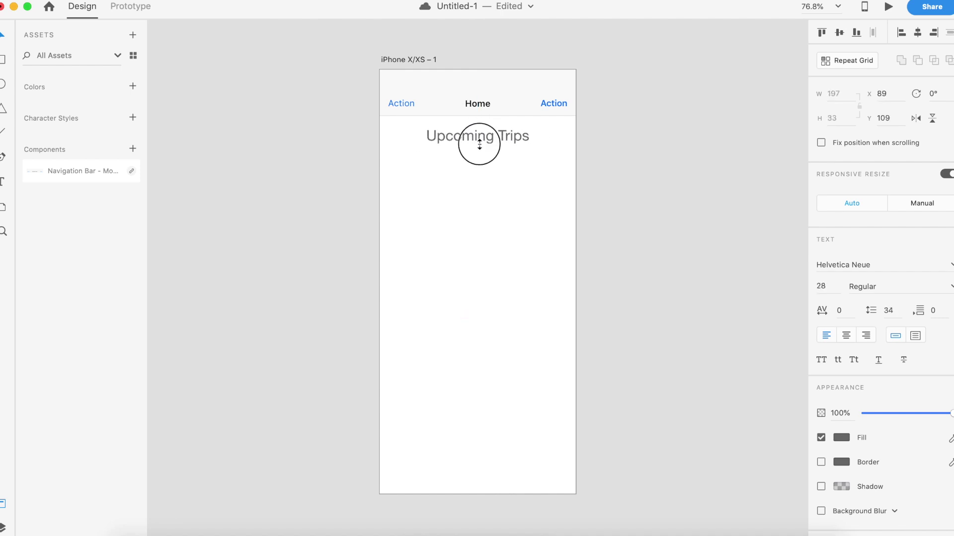
{"action": "left_click_drag", "start_coordinate": [479, 147], "coordinate": [478, 145]}
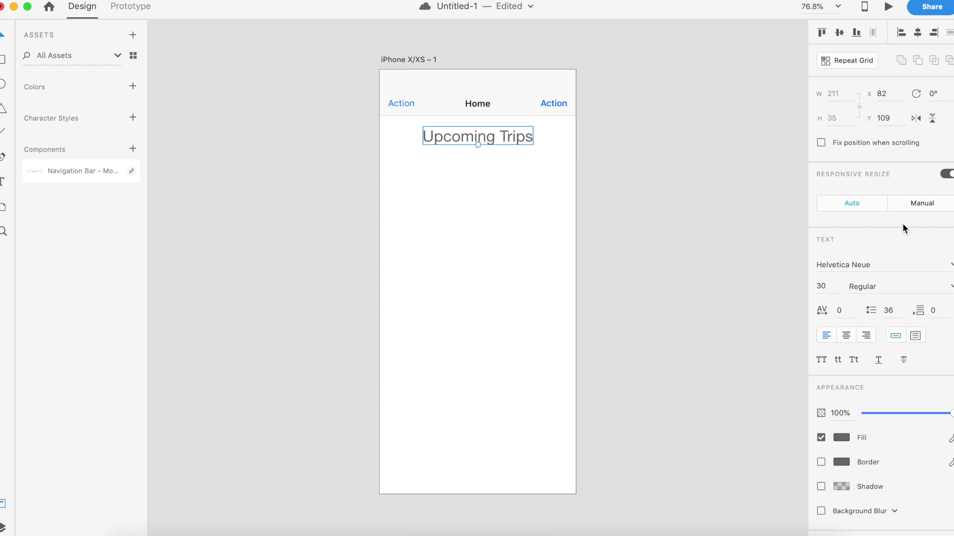
Set the heading's font size to 25 and recentre it horizontally
{"action": "scroll", "coordinate": [875, 303], "scroll_direction": "down", "scroll_amount": 1}
{"action": "left_click", "coordinate": [820, 278]}
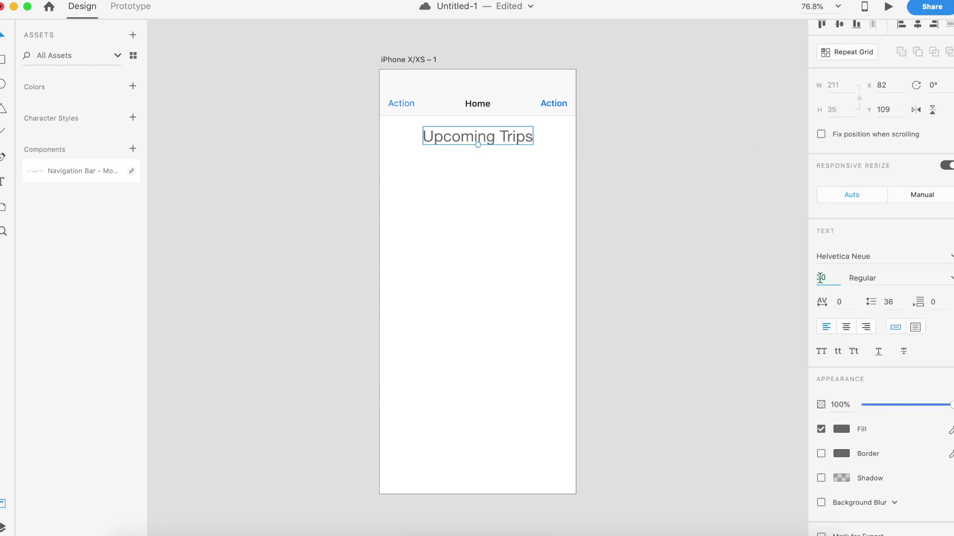
{"action": "type", "text": "25"}
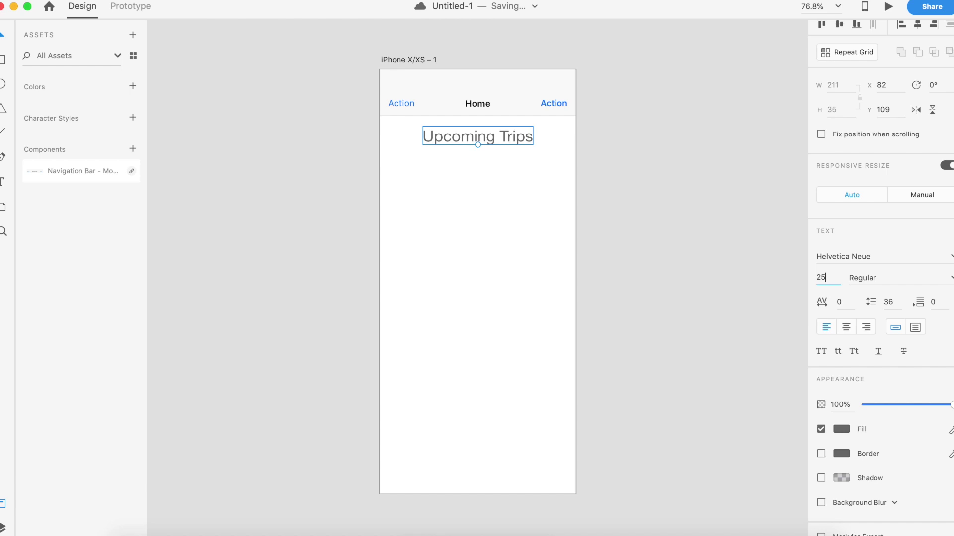
{"action": "key", "text": "Return"}
{"action": "left_click_drag", "start_coordinate": [467, 133], "coordinate": [476, 134]}
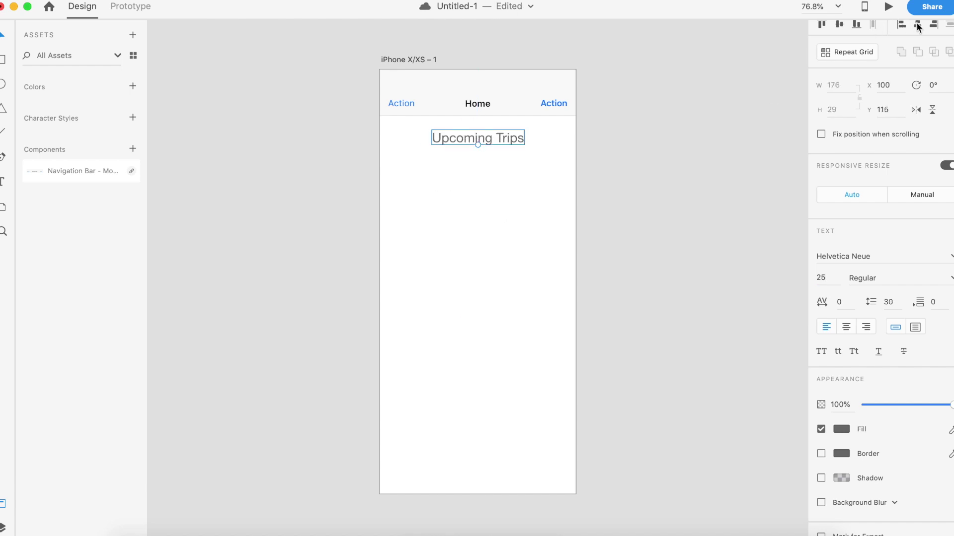
{"action": "scroll", "coordinate": [424, 325], "scroll_direction": "up", "scroll_amount": 2}
{"action": "scroll", "coordinate": [425, 327], "scroll_direction": "down", "scroll_amount": 3}
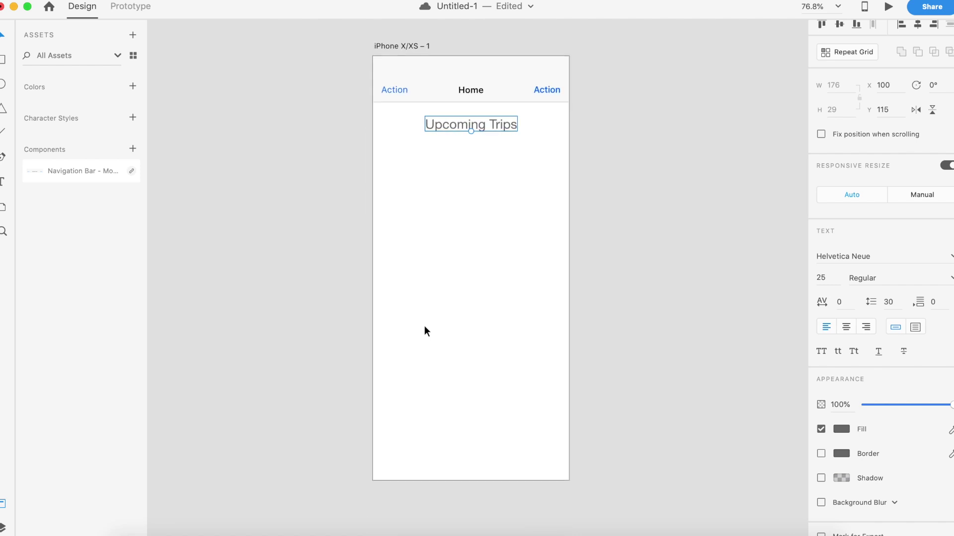
Save, then draw a light grey card rectangle nearly artboard-wide below the heading
{"action": "left_click", "coordinate": [447, 192]}
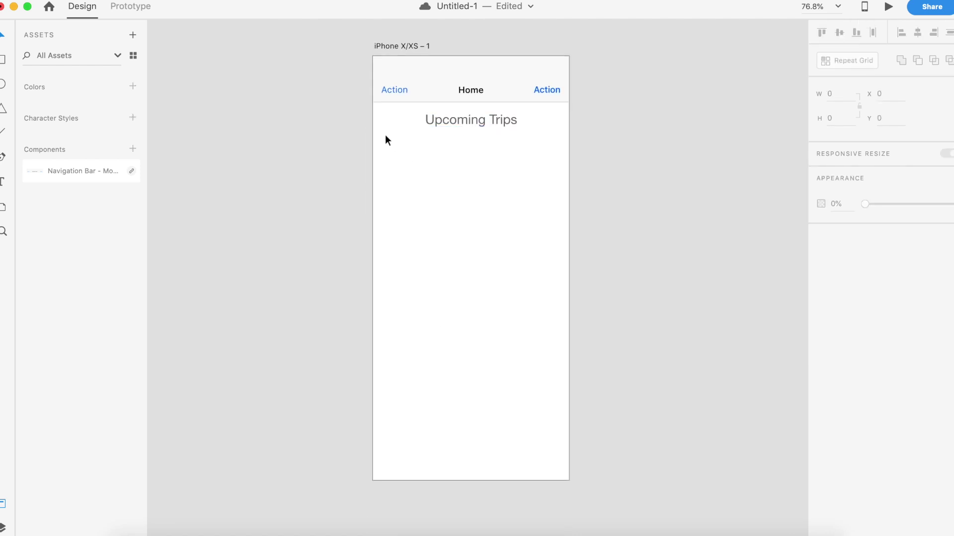
{"action": "key", "text": "ctrl+s"}
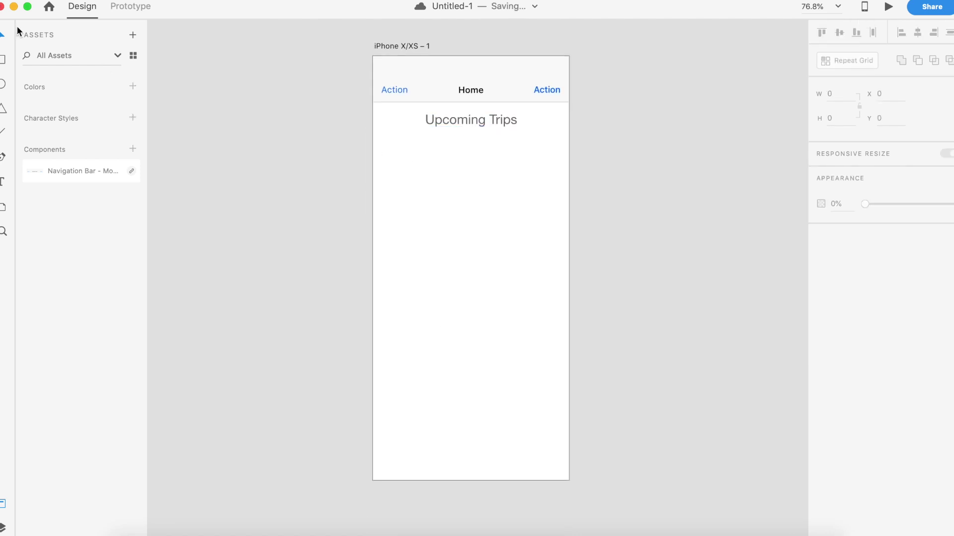
{"action": "left_click", "coordinate": [5, 60]}
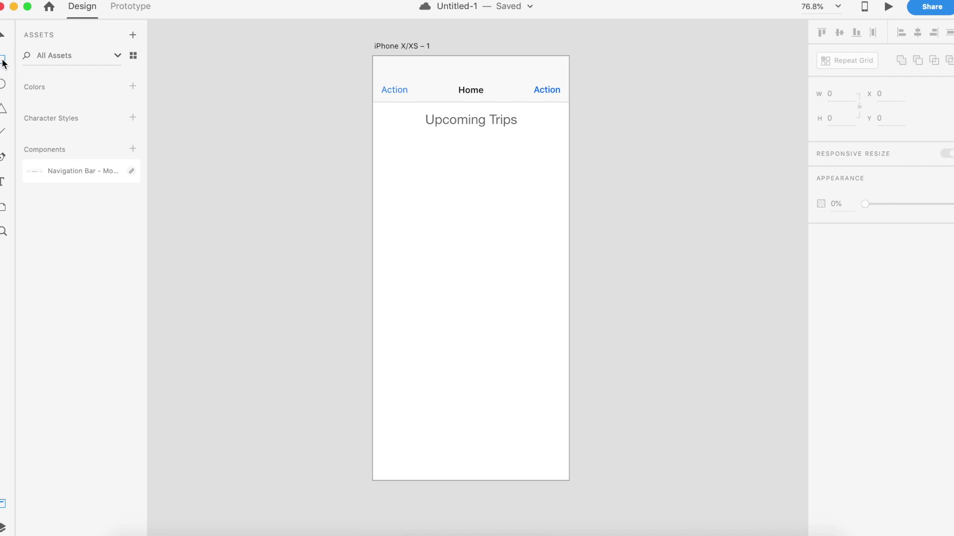
{"action": "left_click_drag", "start_coordinate": [382, 134], "coordinate": [539, 190]}
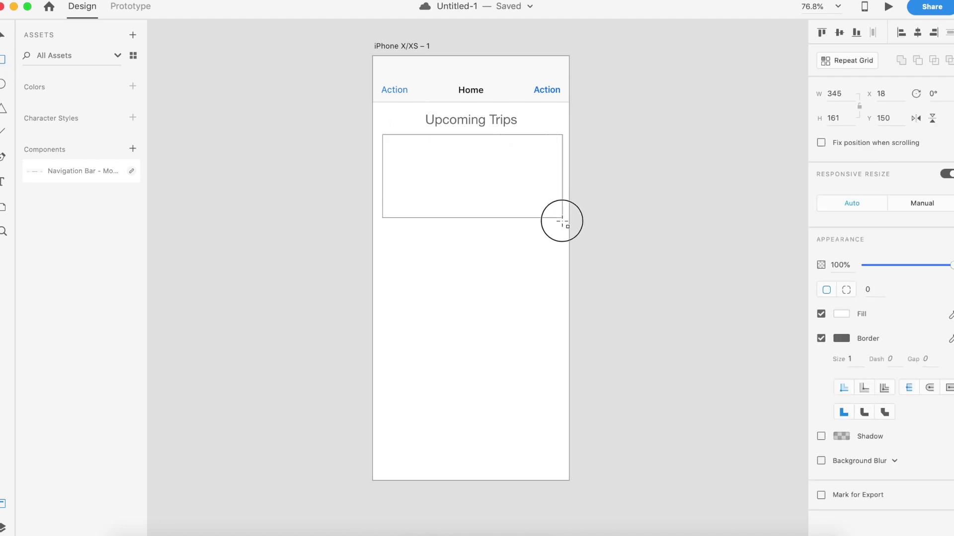
{"action": "left_click_drag", "start_coordinate": [539, 190], "coordinate": [559, 236]}
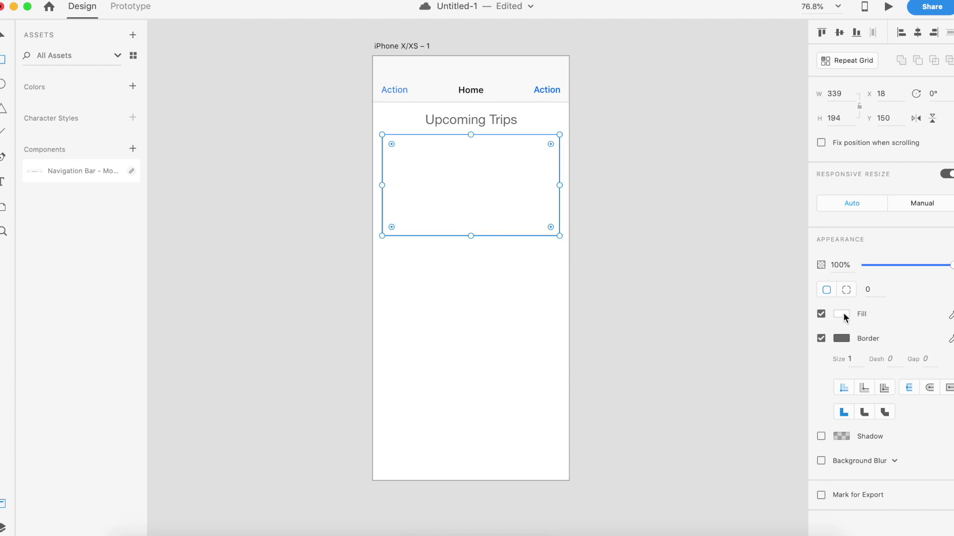
{"action": "left_click", "coordinate": [843, 316]}
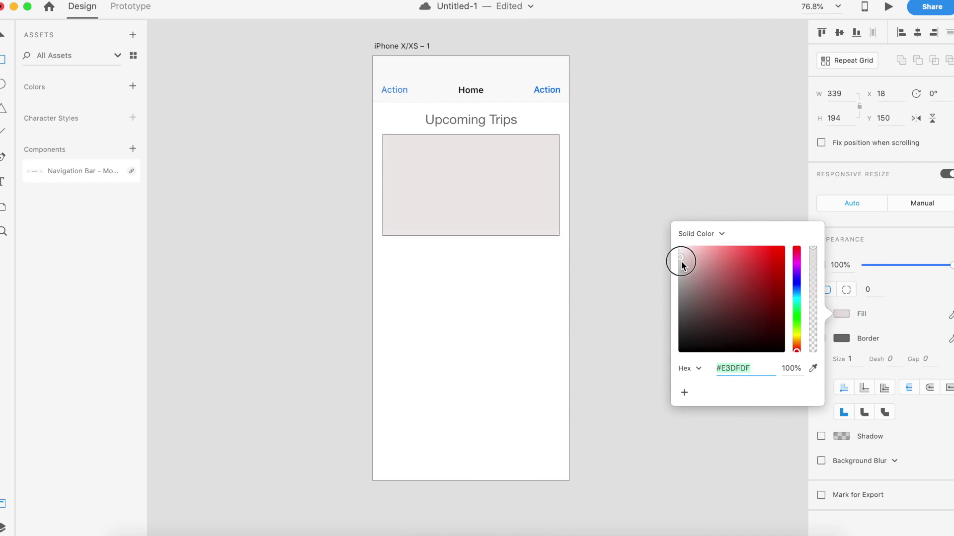
{"action": "left_click_drag", "start_coordinate": [680, 252], "coordinate": [680, 259]}
{"action": "left_click", "coordinate": [465, 270]}
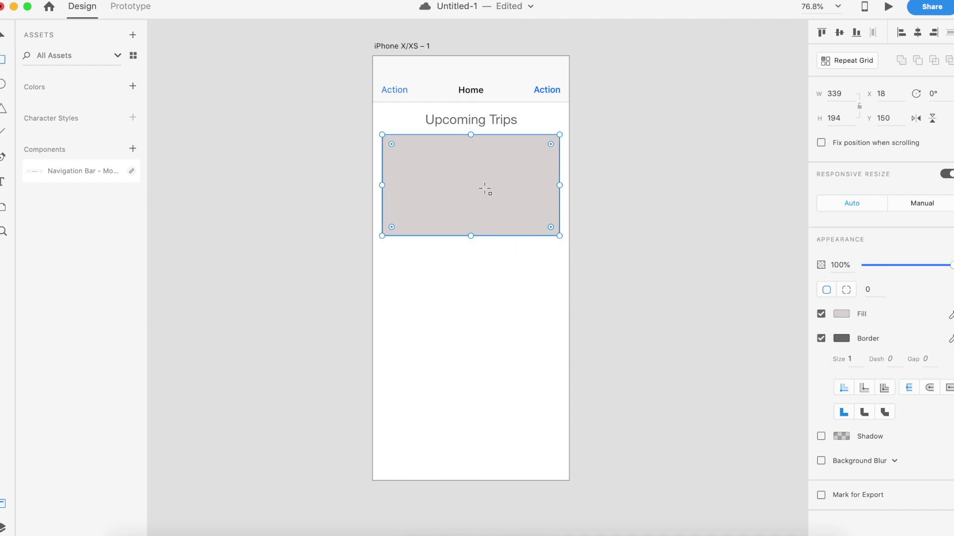
{"action": "left_click_drag", "start_coordinate": [486, 192], "coordinate": [489, 186]}
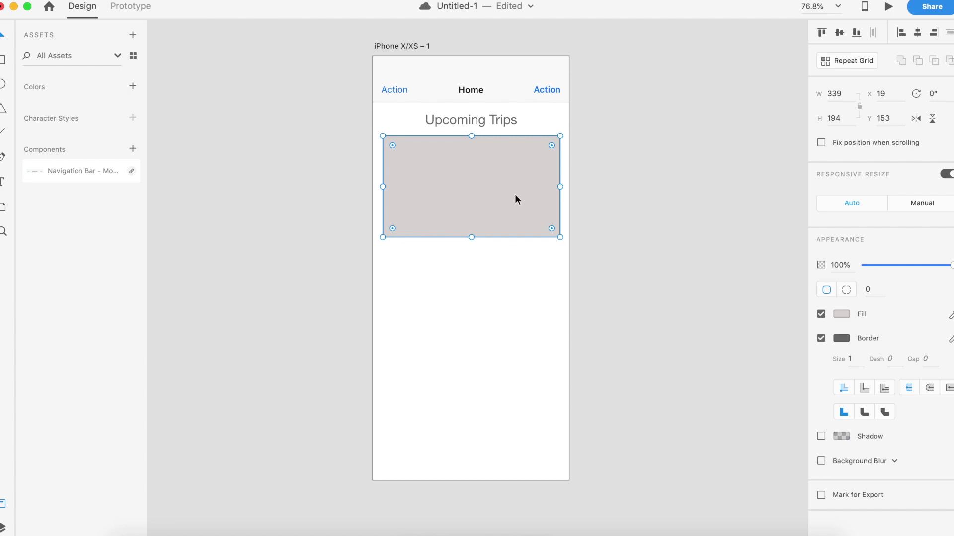
Give the card a corner radius of 5, no border, and a drop shadow
{"action": "left_click", "coordinate": [848, 291]}
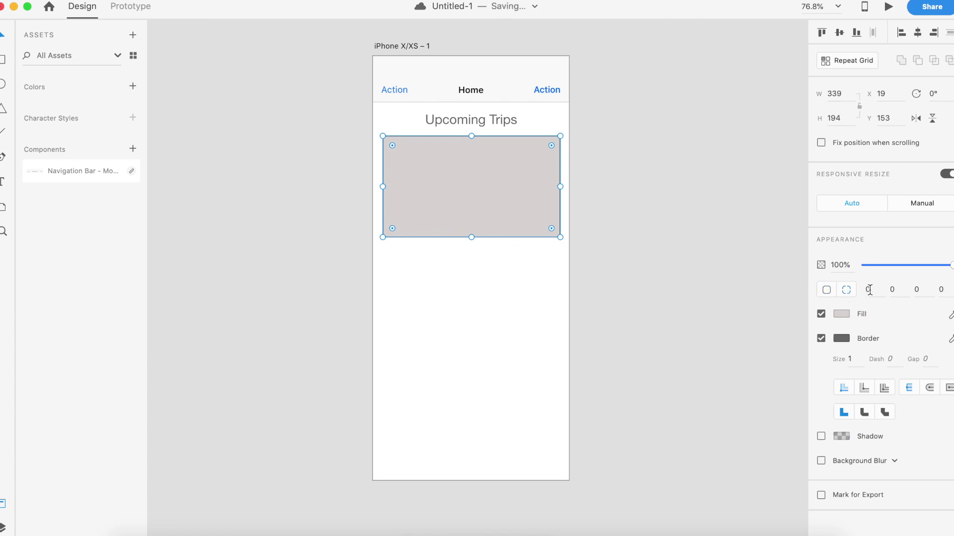
{"action": "left_click", "coordinate": [826, 291]}
{"action": "left_click", "coordinate": [867, 291]}
{"action": "type", "text": "5"}
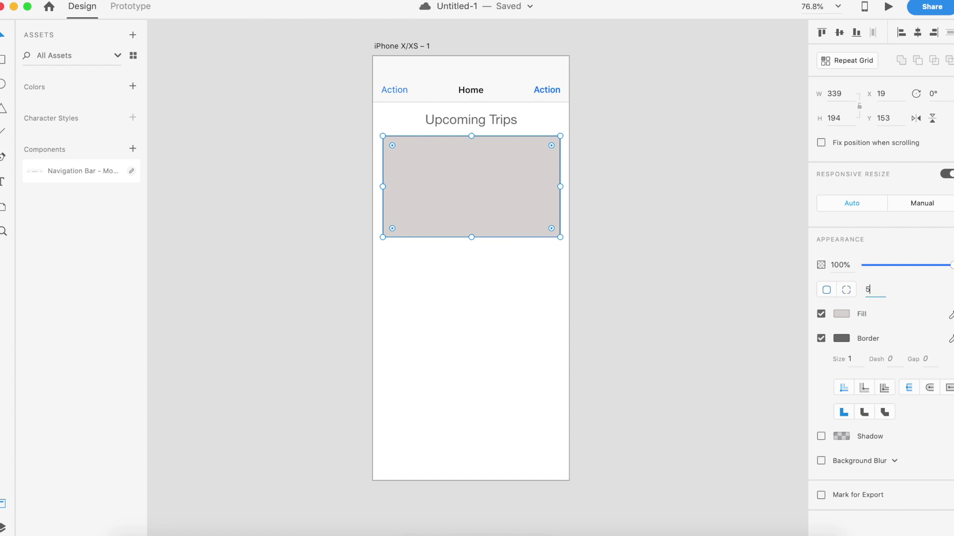
{"action": "key", "text": "Return"}
{"action": "left_click", "coordinate": [558, 233]}
{"action": "left_click", "coordinate": [821, 339]}
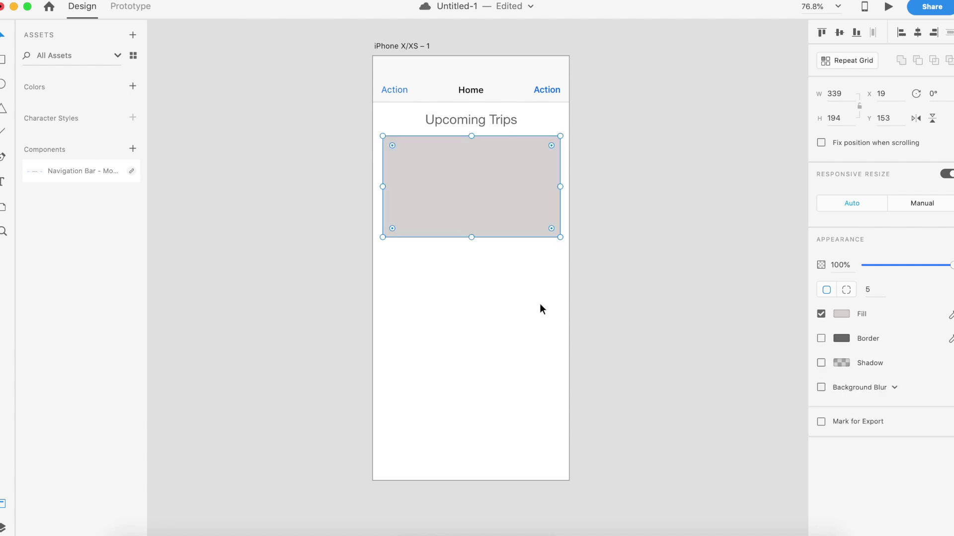
{"action": "left_click", "coordinate": [821, 363]}
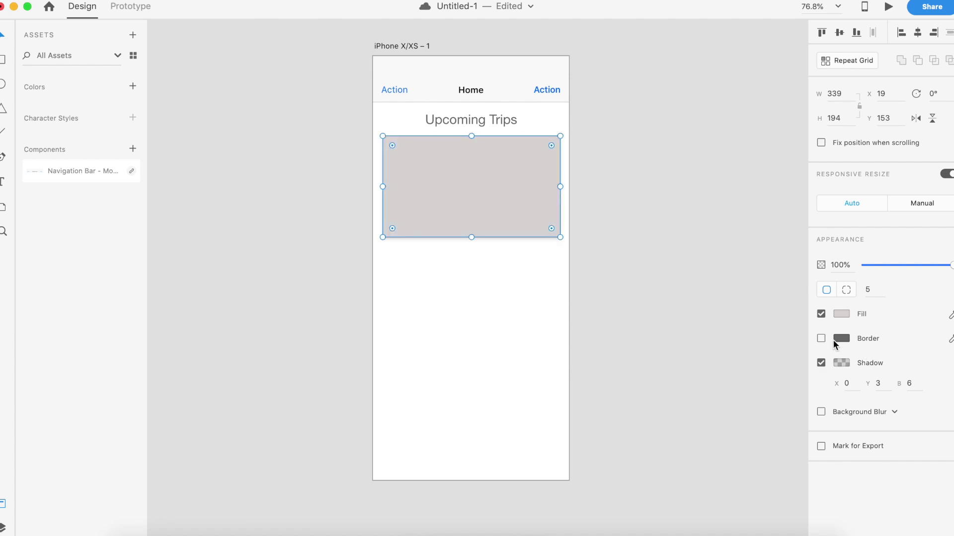
{"action": "left_click", "coordinate": [592, 297]}
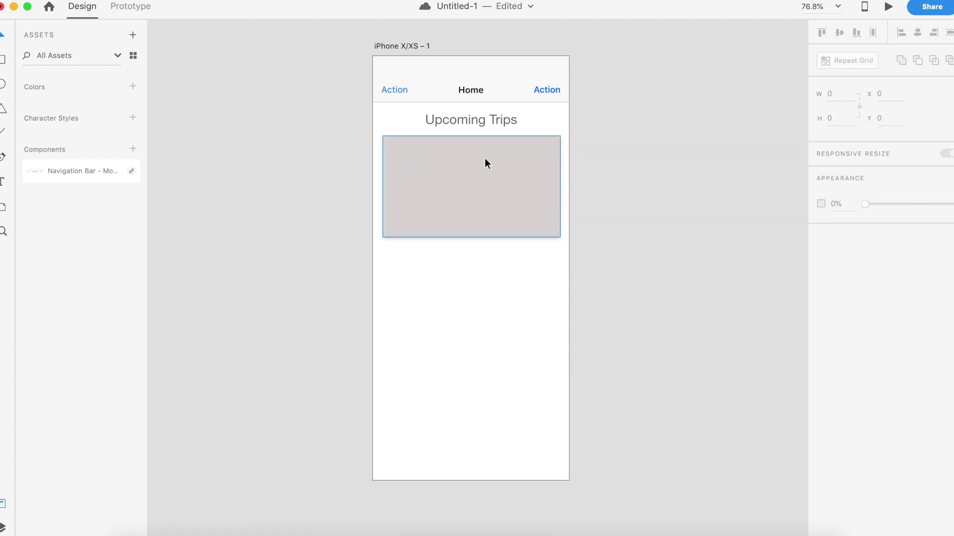
{"action": "left_click", "coordinate": [486, 193]}
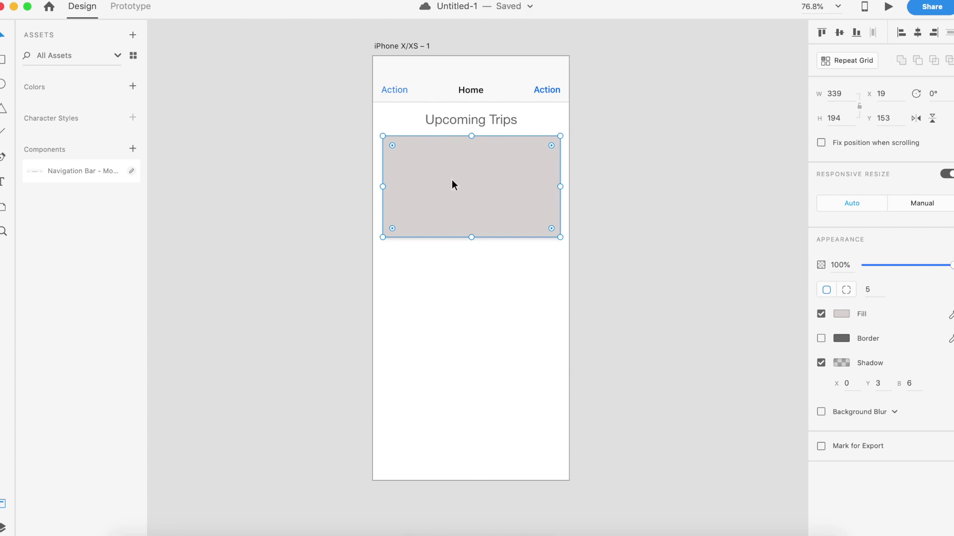
Add a 'New York' title near the card's top-left edge
{"action": "key", "text": "t"}
{"action": "left_click", "coordinate": [424, 156]}
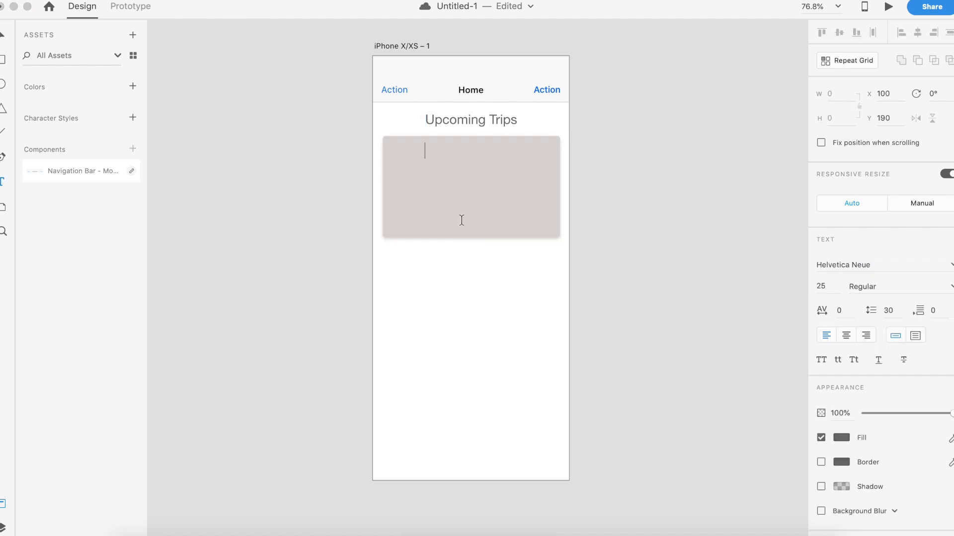
{"action": "type", "text": "New Y"}
{"action": "type", "text": "ork"}
{"action": "key", "text": "Escape"}
{"action": "left_click_drag", "start_coordinate": [447, 152], "coordinate": [443, 151]}
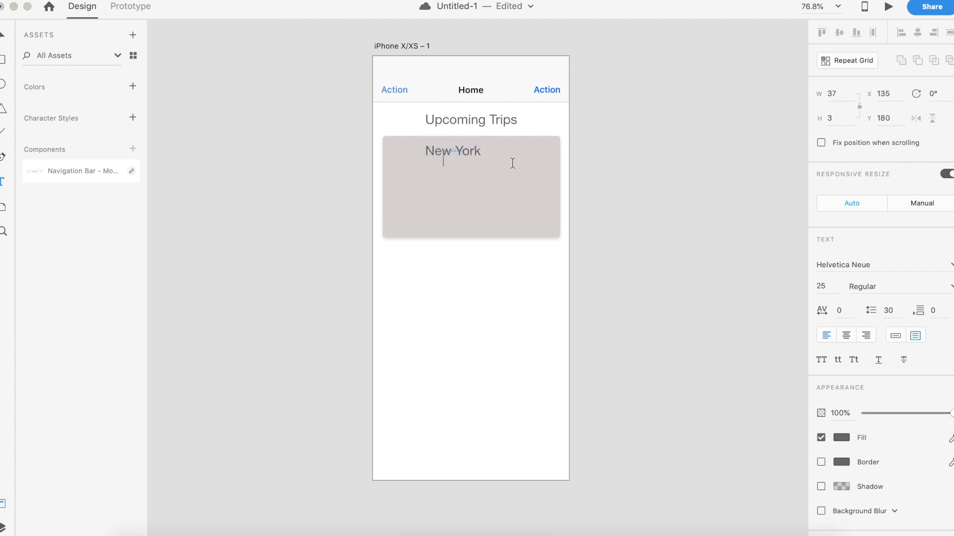
{"action": "type", "text": "V"}
{"action": "key", "text": "Escape"}
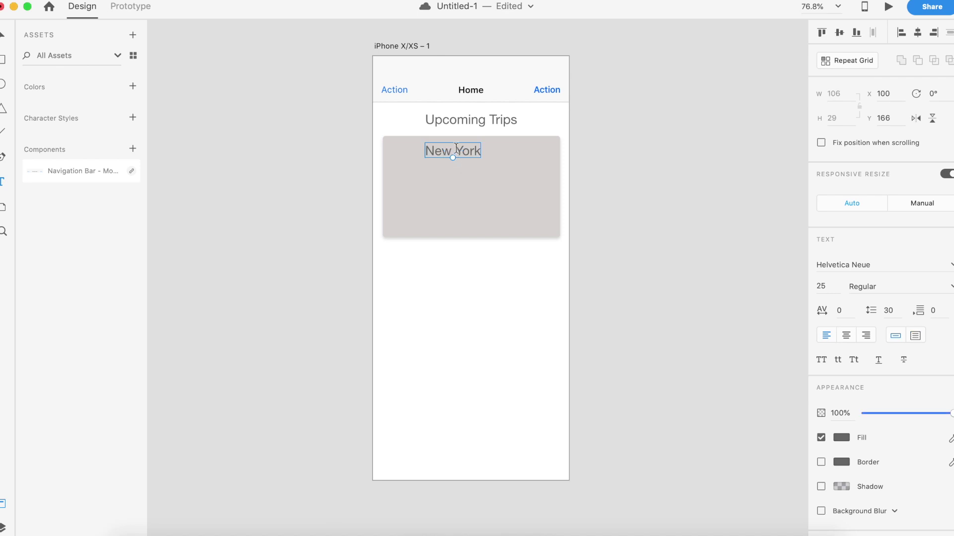
{"action": "left_click_drag", "start_coordinate": [467, 153], "coordinate": [438, 155]}
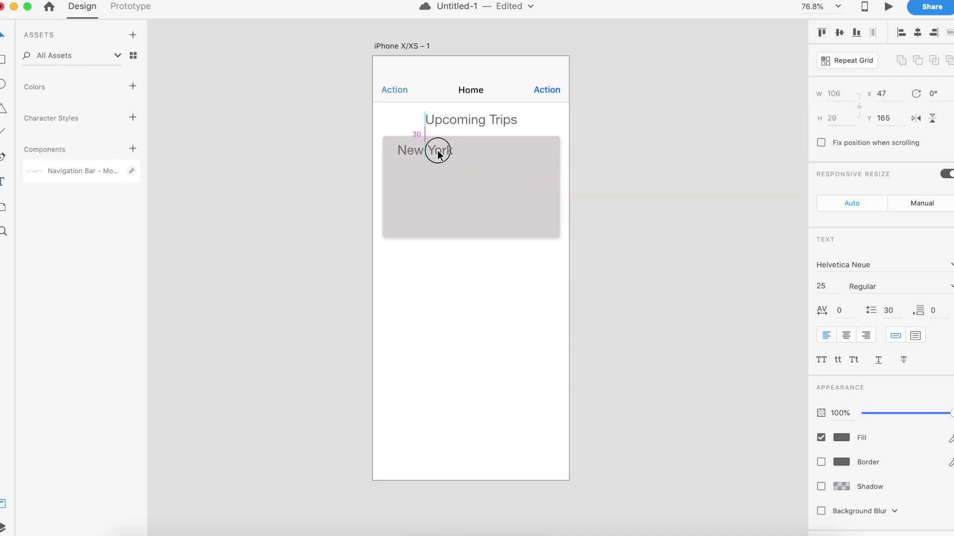
{"action": "left_click_drag", "start_coordinate": [437, 154], "coordinate": [440, 156]}
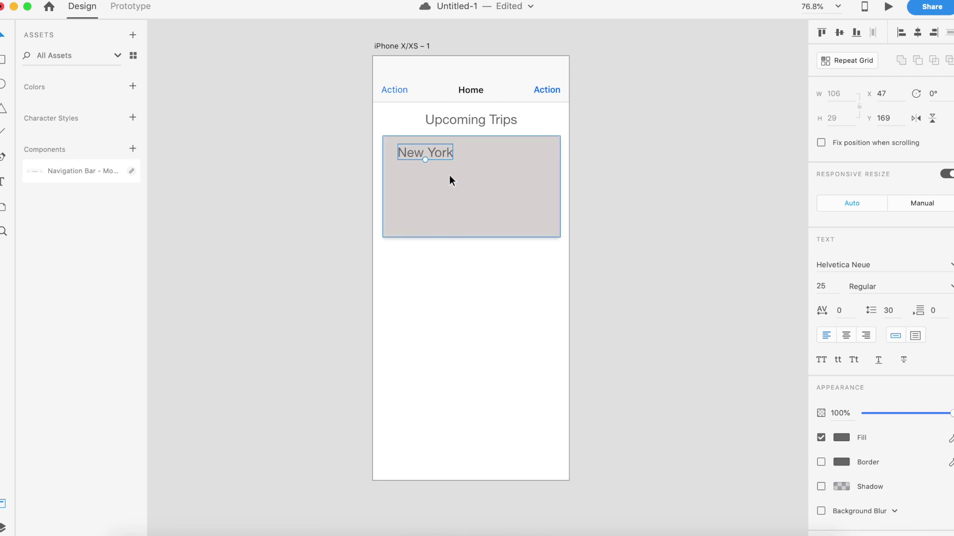
Add date, 'travel type', '$300' and 'per day' lines beneath New York
{"action": "left_click", "coordinate": [440, 169]}
{"action": "type", "text": "date"}
{"action": "left_click", "coordinate": [398, 183]}
{"action": "type", "text": "travel type"}
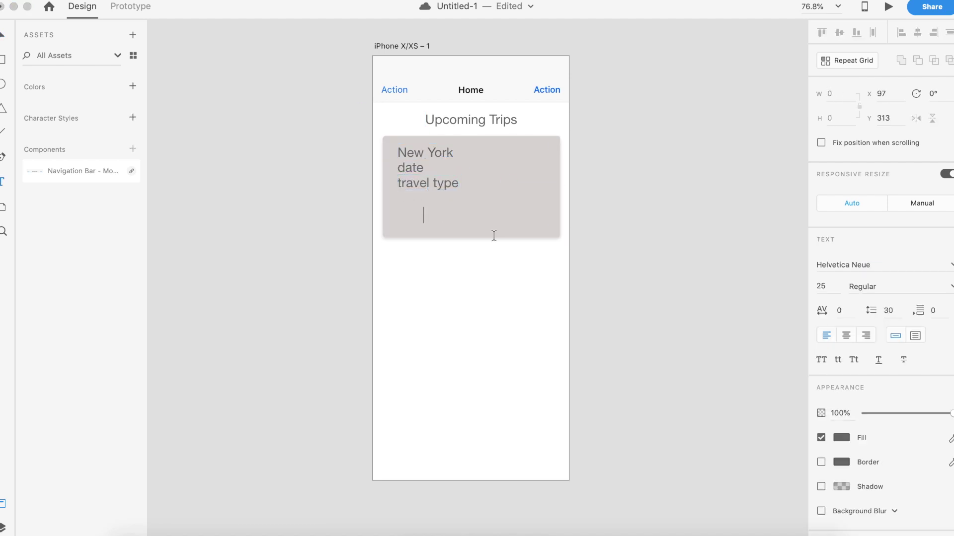
{"action": "left_click", "coordinate": [398, 213]}
{"action": "type", "text": "$300"}
{"action": "left_click", "coordinate": [460, 222]}
{"action": "type", "text": "per day"}
{"action": "left_click_drag", "start_coordinate": [476, 222], "coordinate": [427, 224]}
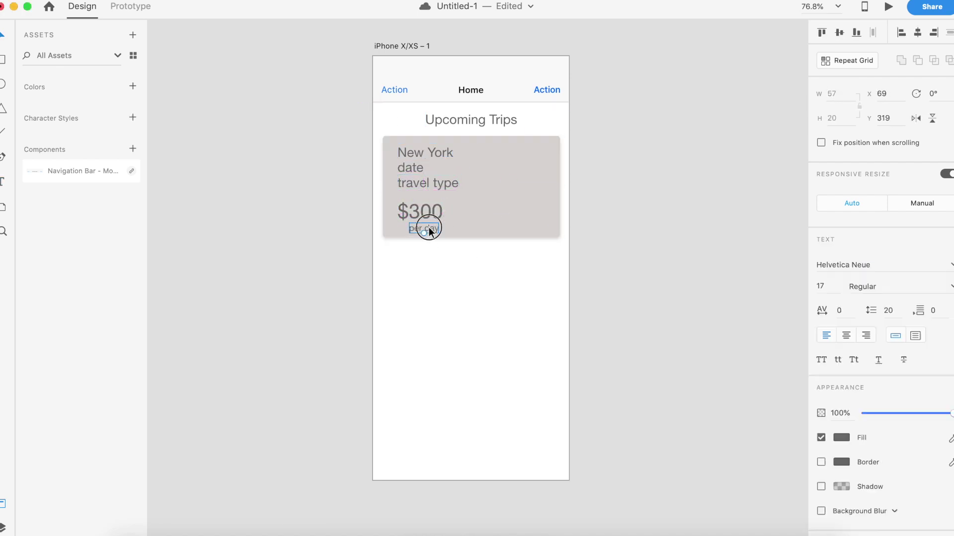
{"action": "left_click", "coordinate": [503, 222]}
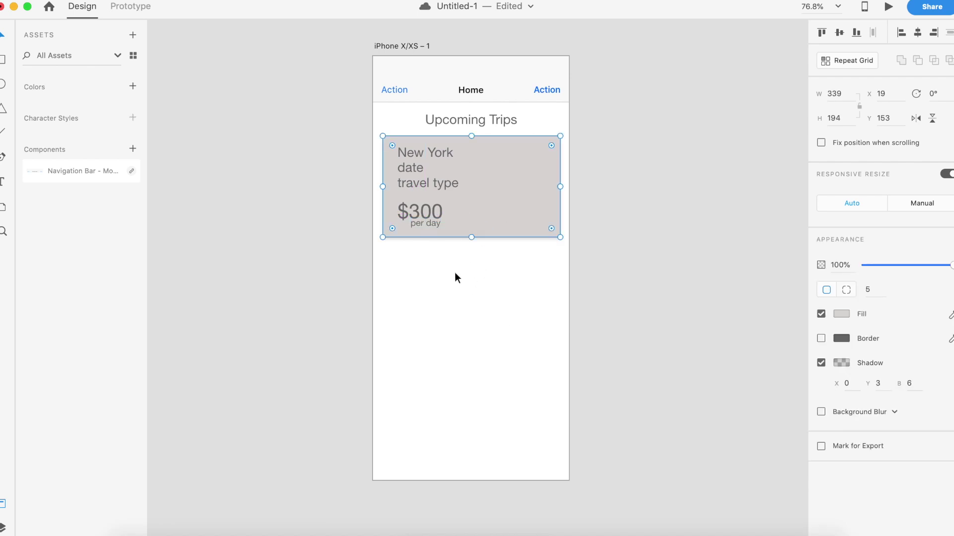
Select the card rectangle with all its text lines and make them Component 1
{"action": "left_click", "coordinate": [472, 273]}
{"action": "left_click", "coordinate": [515, 160]}
{"action": "left_click", "coordinate": [431, 222], "text": "shift"}
{"action": "left_click", "coordinate": [433, 187], "text": "shift"}
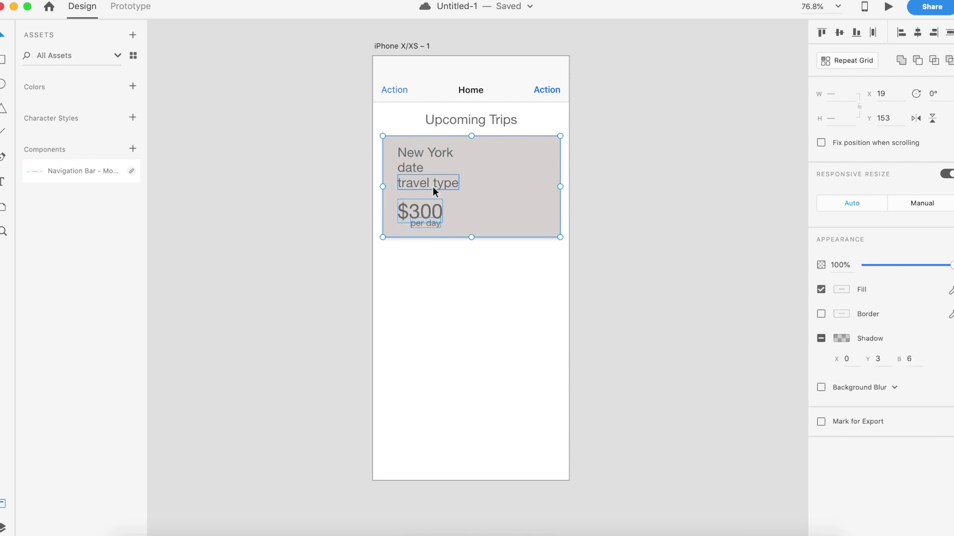
{"action": "left_click", "coordinate": [404, 163], "text": "shift"}
{"action": "left_click", "coordinate": [388, 151], "text": "shift"}
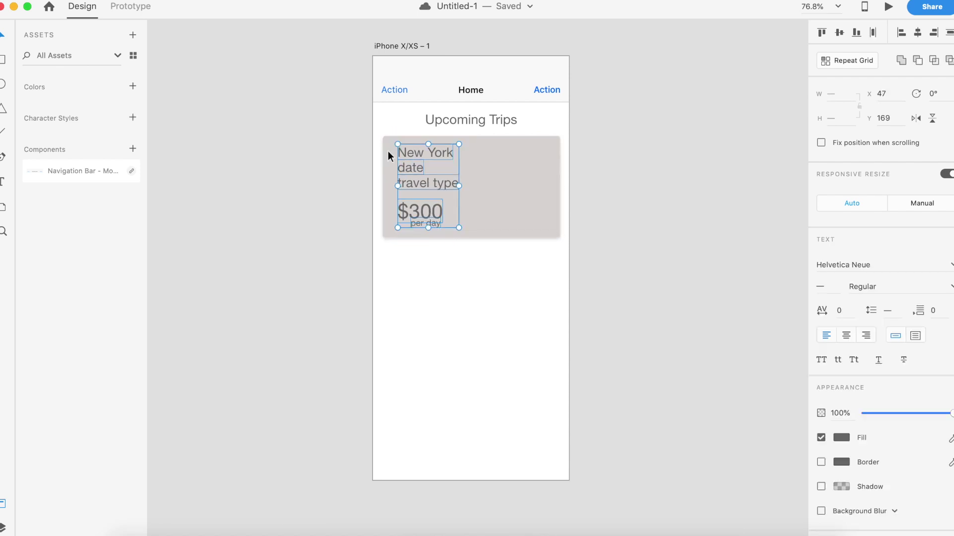
{"action": "left_click", "coordinate": [388, 151], "text": "shift"}
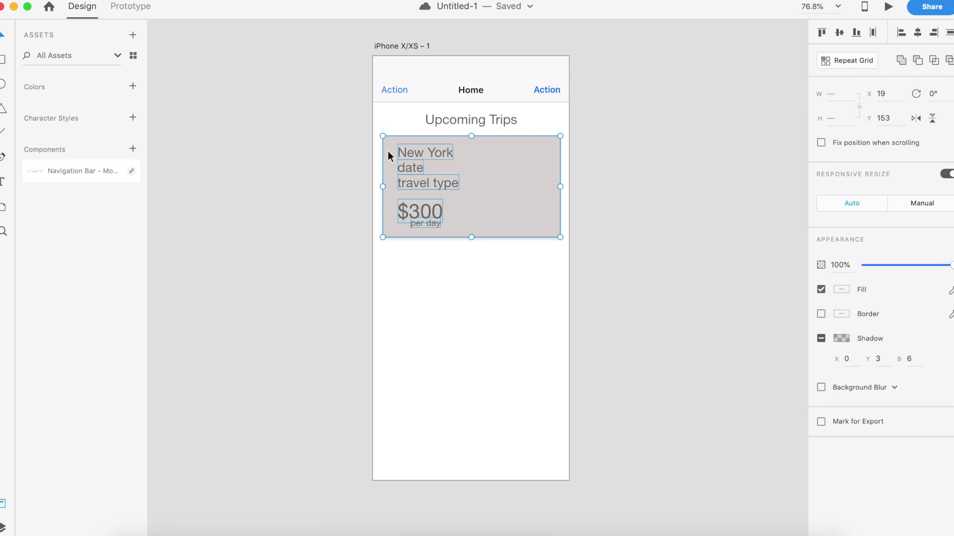
{"action": "right_click", "coordinate": [388, 151]}
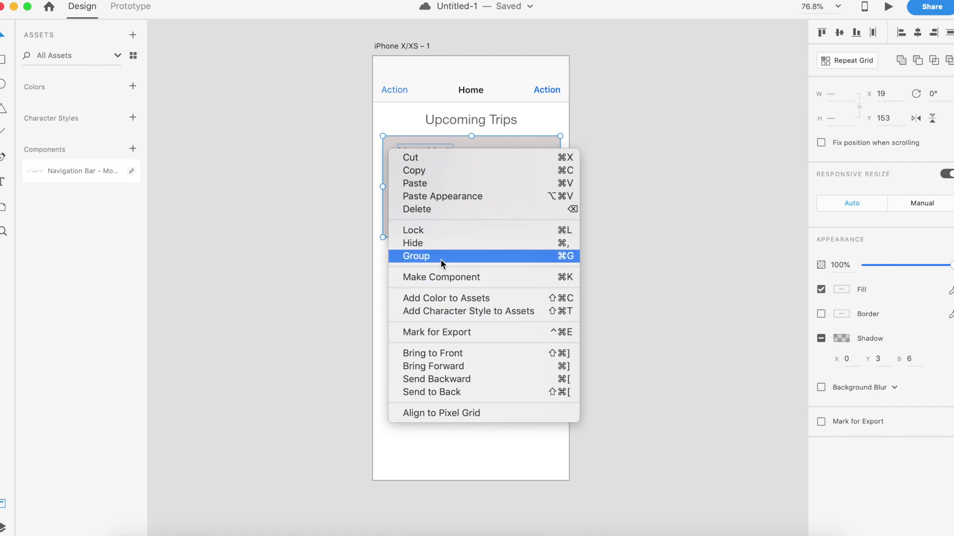
{"action": "left_click", "coordinate": [442, 279]}
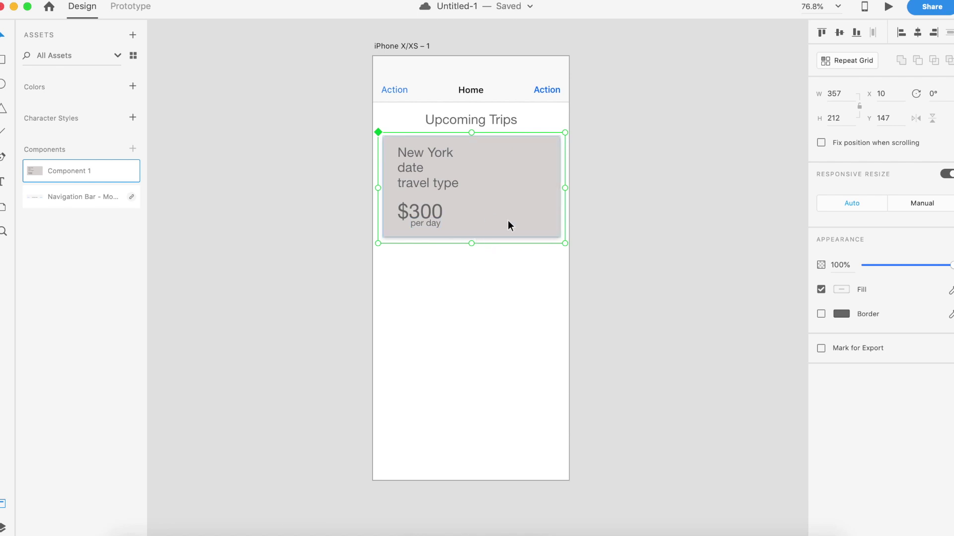
Repeat-grid the card into a second row and rename that copy's city to Florence
{"action": "left_click", "coordinate": [844, 59]}
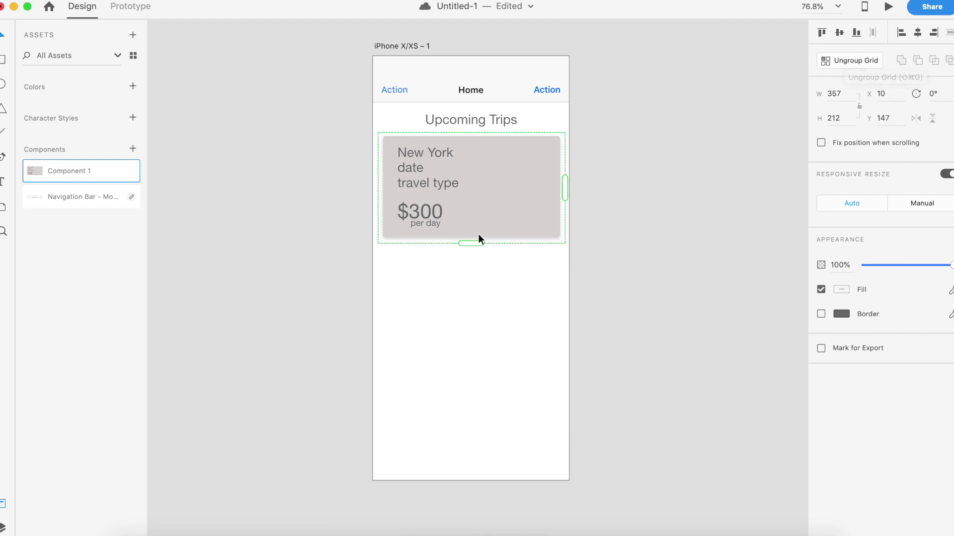
{"action": "left_click_drag", "start_coordinate": [471, 243], "coordinate": [474, 380]}
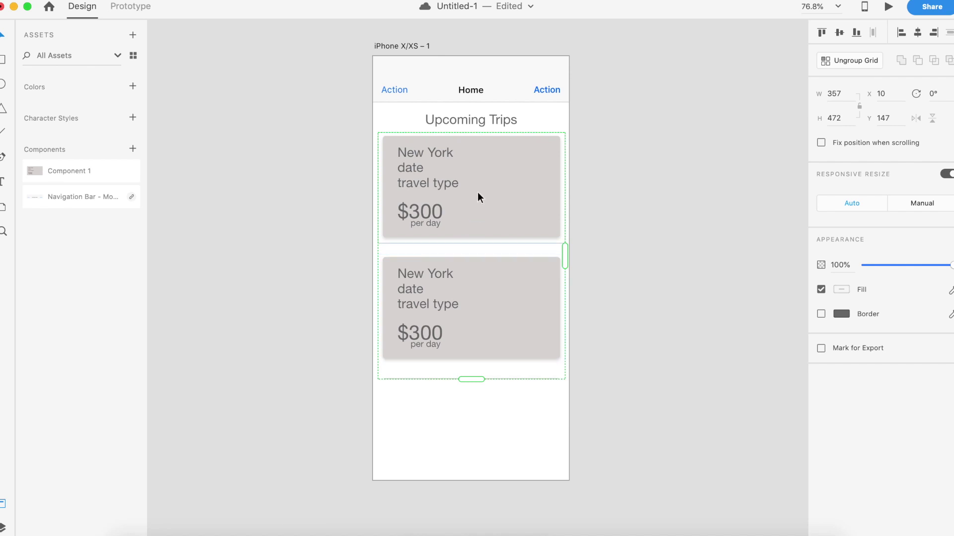
{"action": "double_click", "coordinate": [434, 298]}
{"action": "left_click", "coordinate": [436, 274]}
{"action": "double_click", "coordinate": [436, 272]}
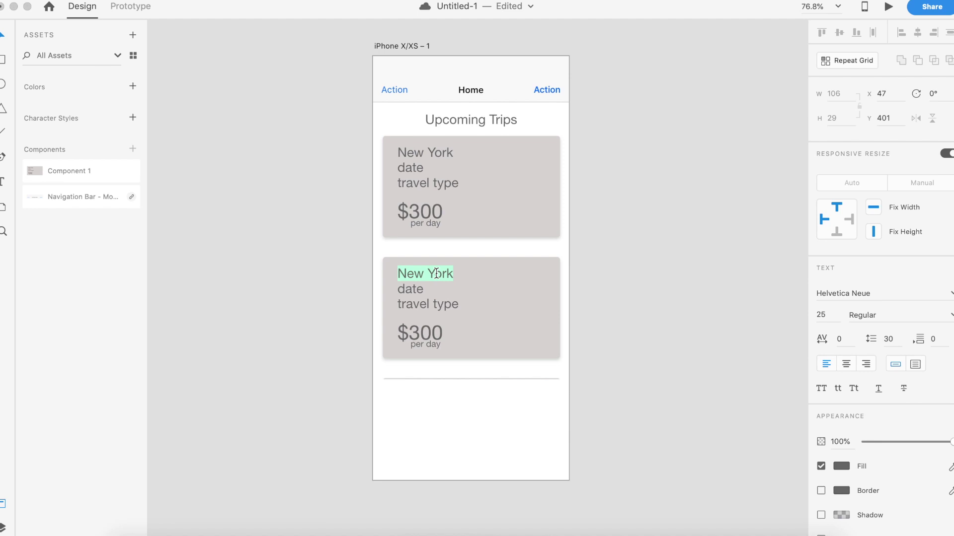
{"action": "left_click", "coordinate": [426, 274]}
{"action": "double_click", "coordinate": [426, 274]}
{"action": "type", "text": "Fl"}
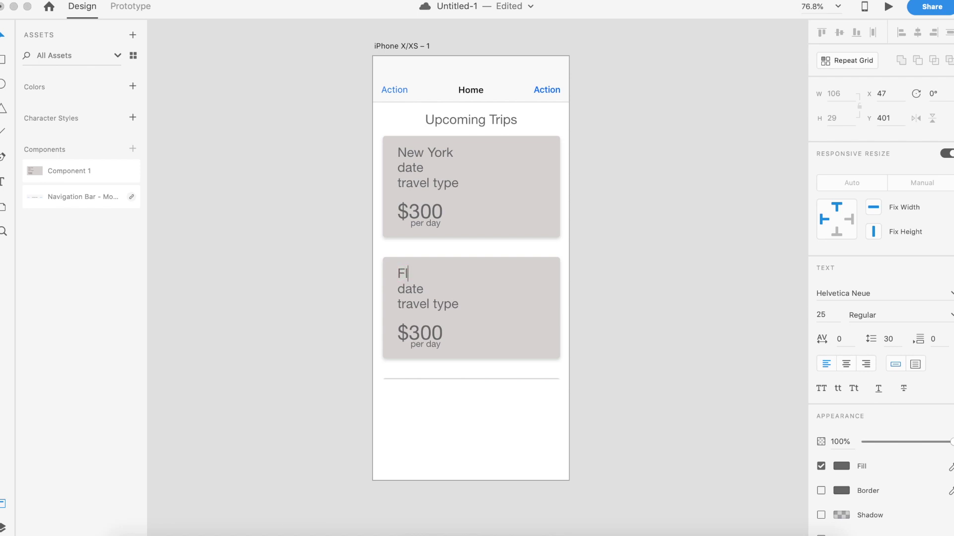
{"action": "type", "text": "orence"}
{"action": "key", "text": "Escape"}
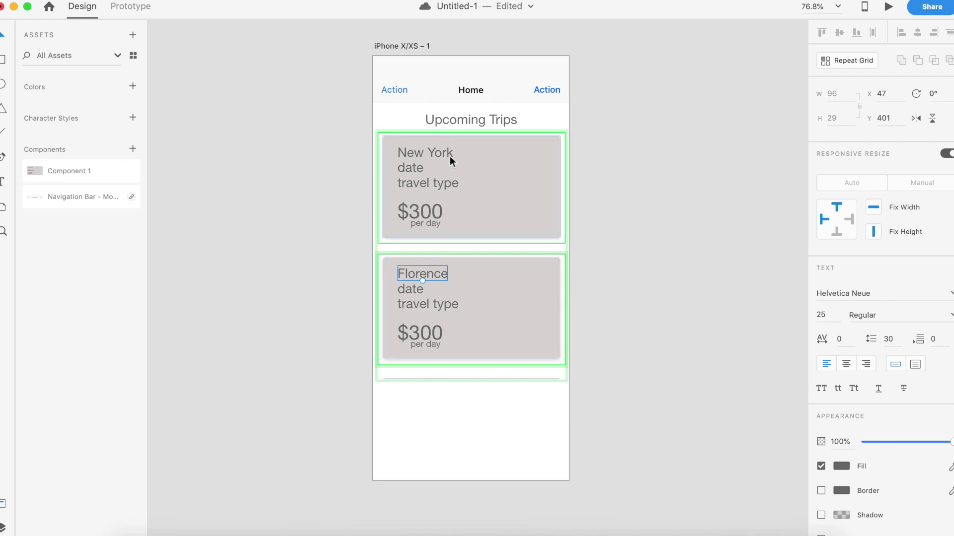
{"action": "left_click", "coordinate": [439, 152]}
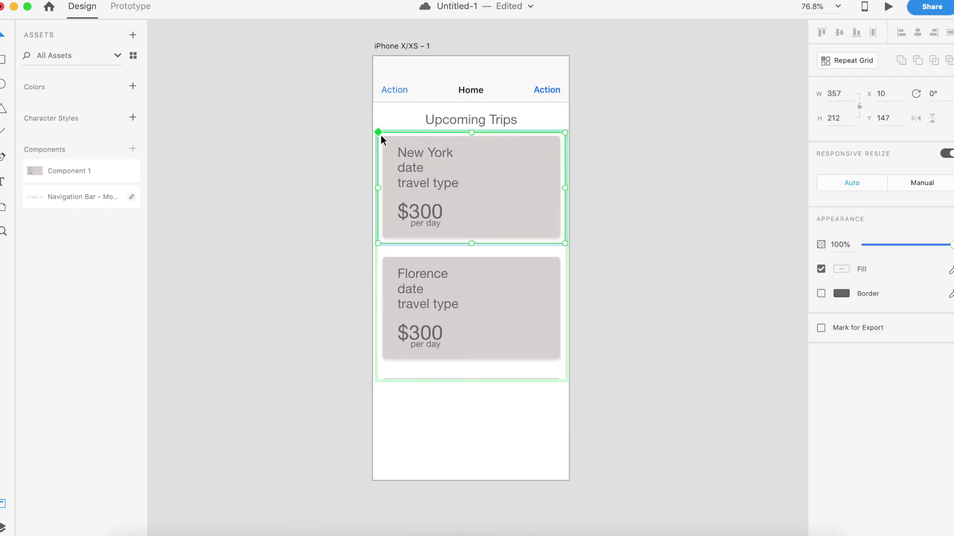
Enlarge the New York title and line it up with the date
{"action": "double_click", "coordinate": [428, 148]}
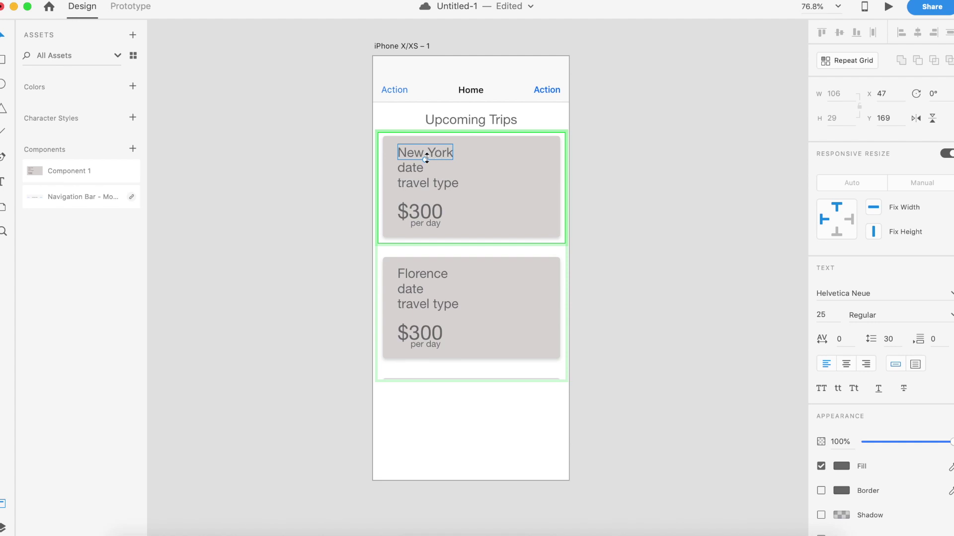
{"action": "left_click_drag", "start_coordinate": [425, 159], "coordinate": [426, 163]}
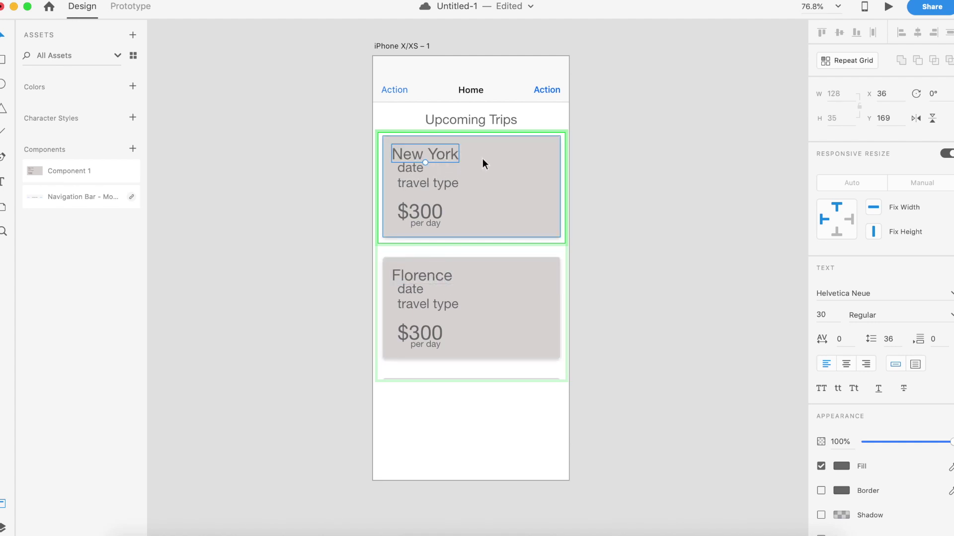
{"action": "left_click", "coordinate": [481, 160]}
{"action": "left_click", "coordinate": [442, 155]}
{"action": "left_click_drag", "start_coordinate": [443, 155], "coordinate": [448, 151]}
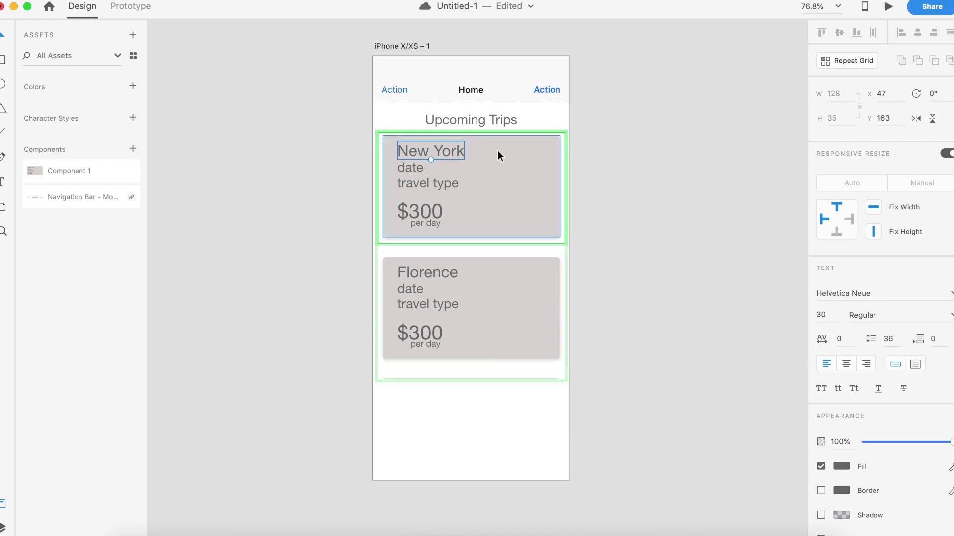
Replace the date placeholder with 06/06/2019 and reduce its font size to 18
{"action": "double_click", "coordinate": [425, 154]}
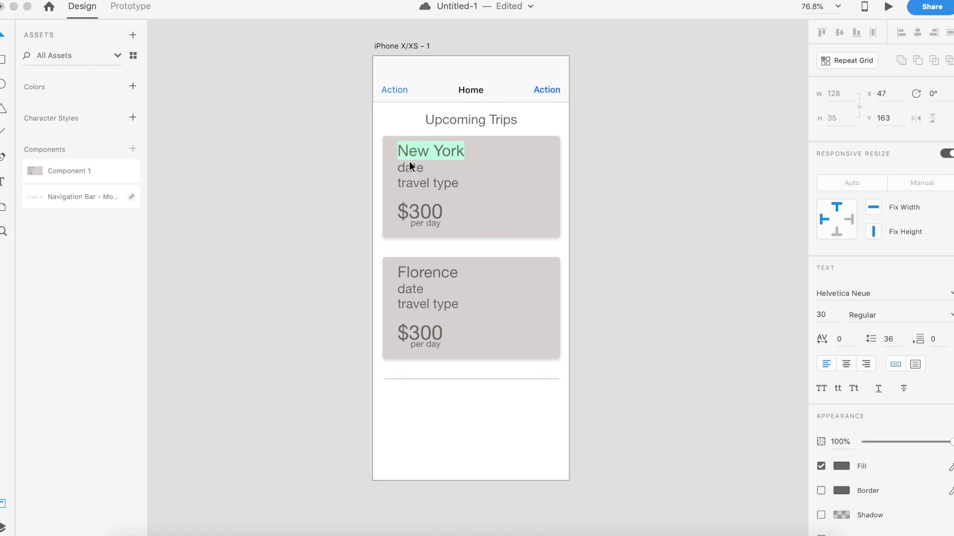
{"action": "double_click", "coordinate": [411, 169]}
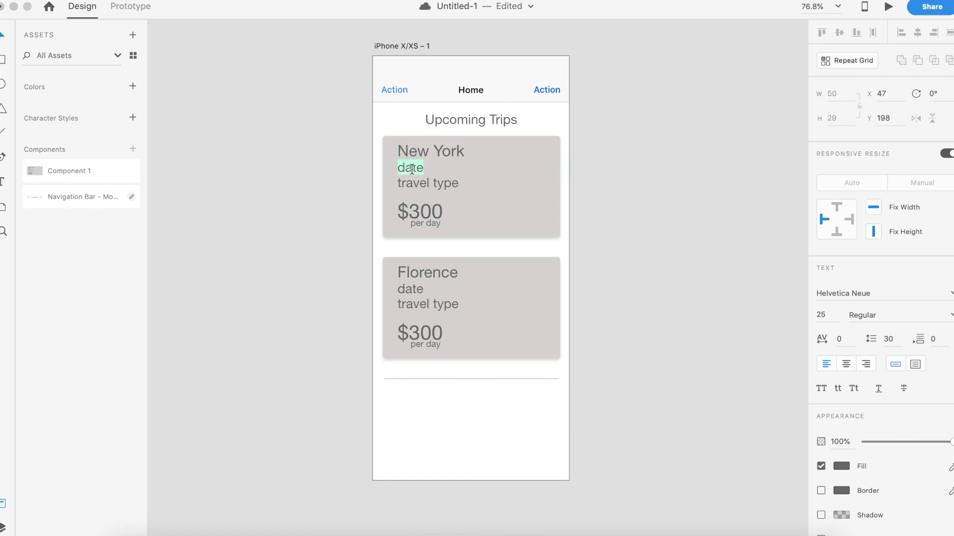
{"action": "type", "text": "6"}
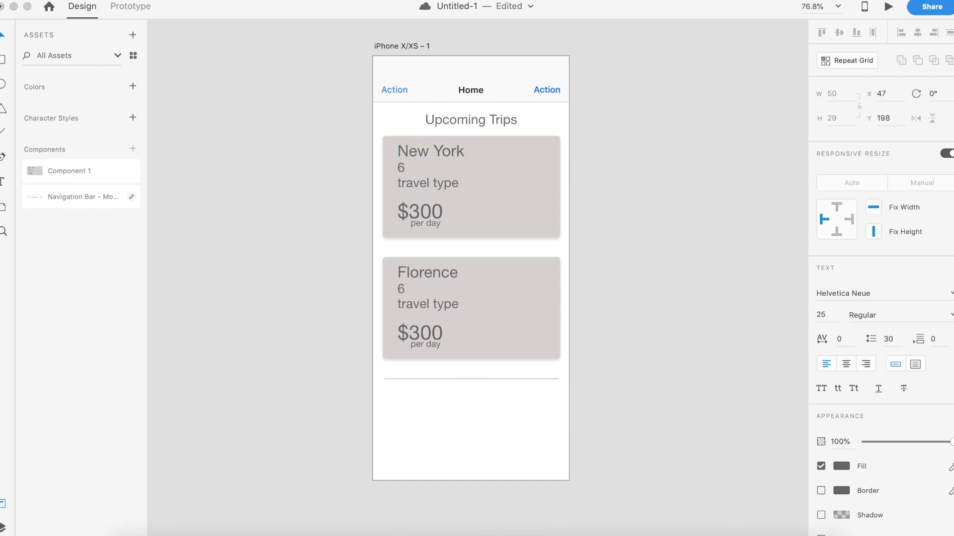
{"action": "type", "text": "0"}
{"action": "key", "text": "BackSpace"}
{"action": "key", "text": "BackSpace"}
{"action": "type", "text": "06/"}
{"action": "type", "text": "06/2019"}
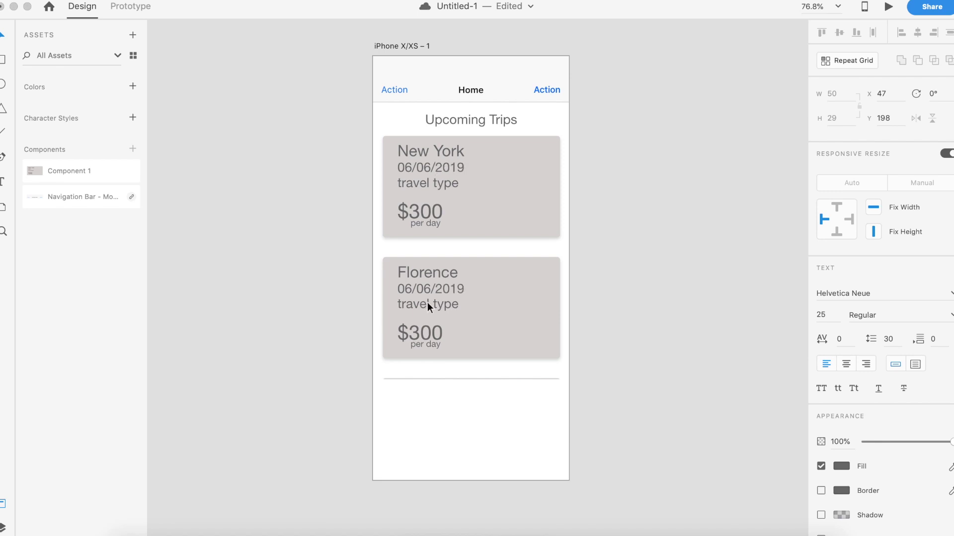
{"action": "key", "text": "Escape"}
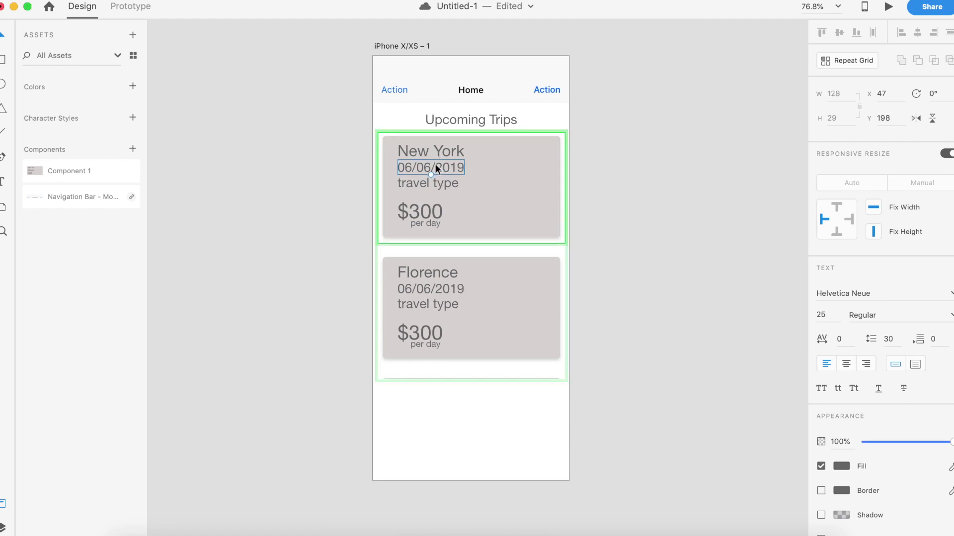
{"action": "left_click_drag", "start_coordinate": [431, 175], "coordinate": [436, 164]}
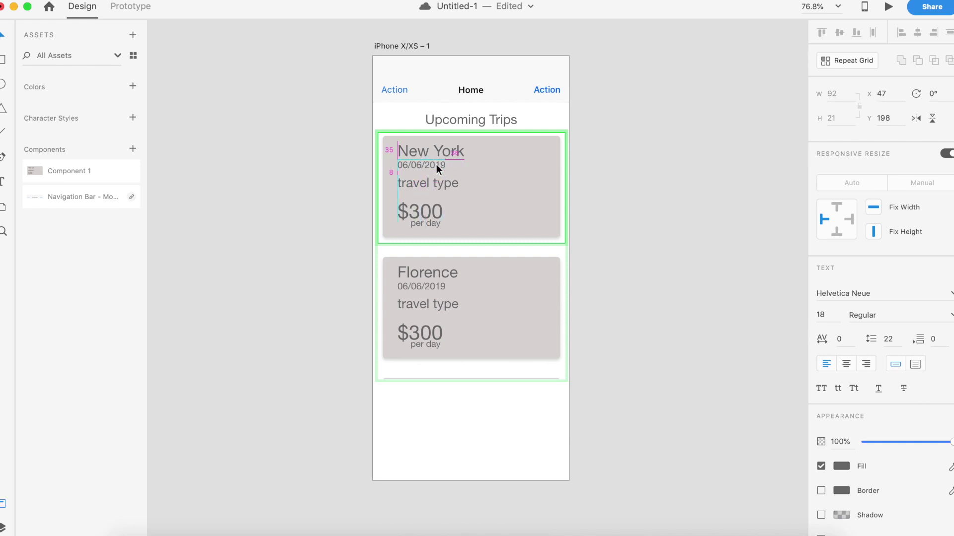
{"action": "key", "text": "Escape"}
{"action": "left_click", "coordinate": [472, 332]}
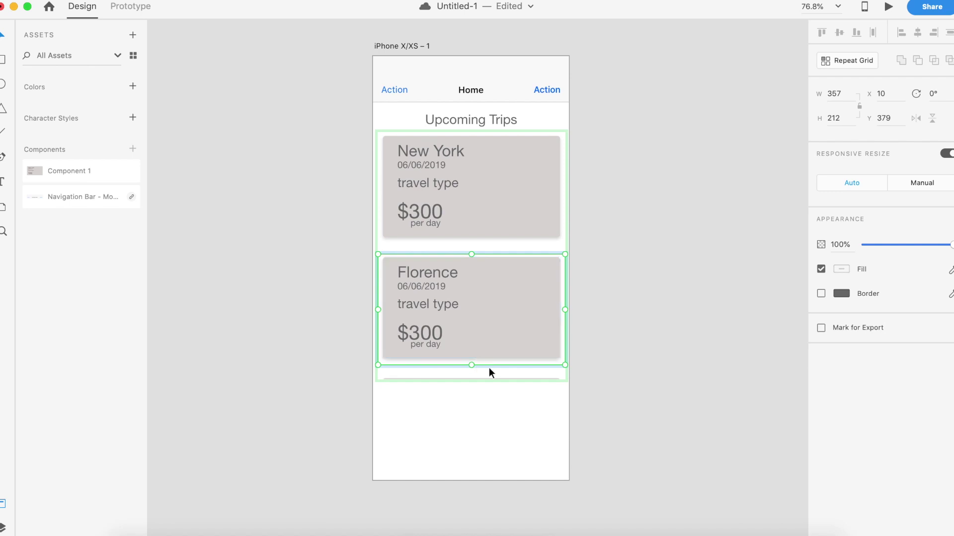
Resize the repeat grid back to two cards and shrink the row gap between them
{"action": "left_click", "coordinate": [502, 371]}
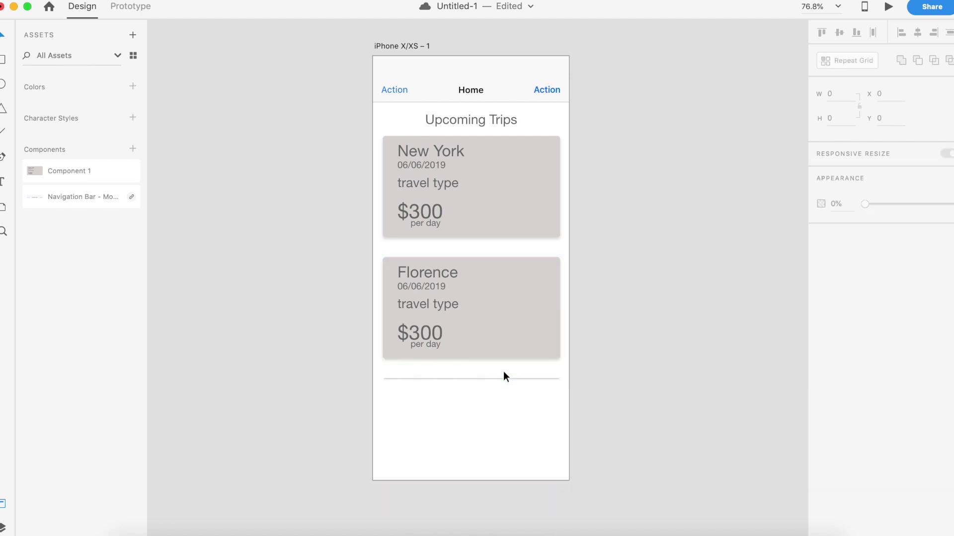
{"action": "left_click", "coordinate": [498, 171]}
{"action": "left_click_drag", "start_coordinate": [474, 383], "coordinate": [474, 476]}
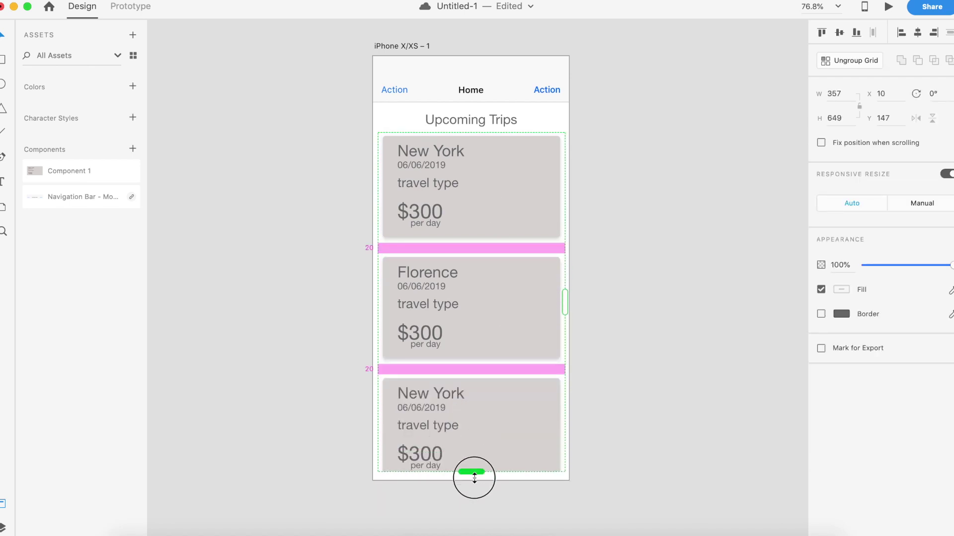
{"action": "mouse_move", "coordinate": [475, 477]}
{"action": "left_mouse_down"}
{"action": "mouse_move", "coordinate": [477, 392]}
{"action": "mouse_move", "coordinate": [434, 232]}
{"action": "mouse_move", "coordinate": [452, 369]}
{"action": "left_mouse_up"}
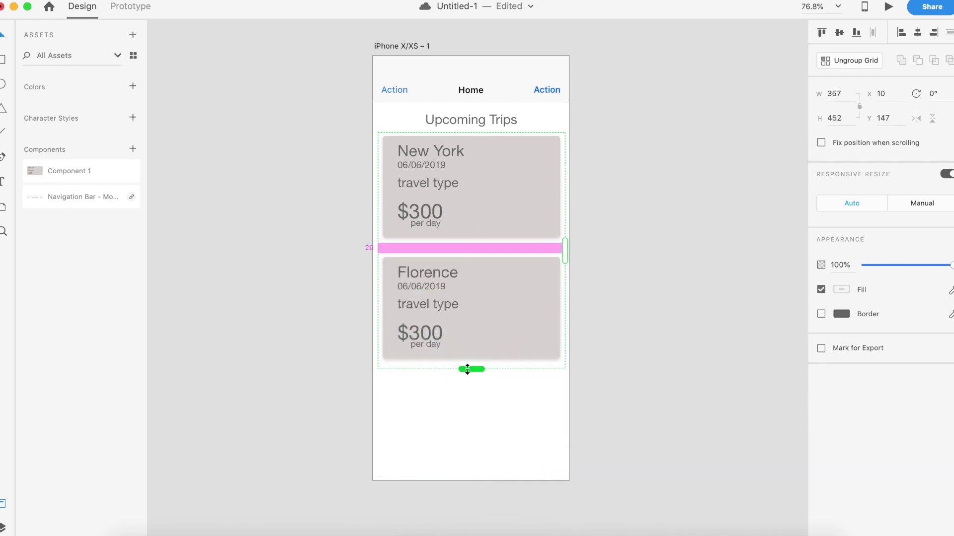
{"action": "left_click_drag", "start_coordinate": [480, 251], "coordinate": [478, 242]}
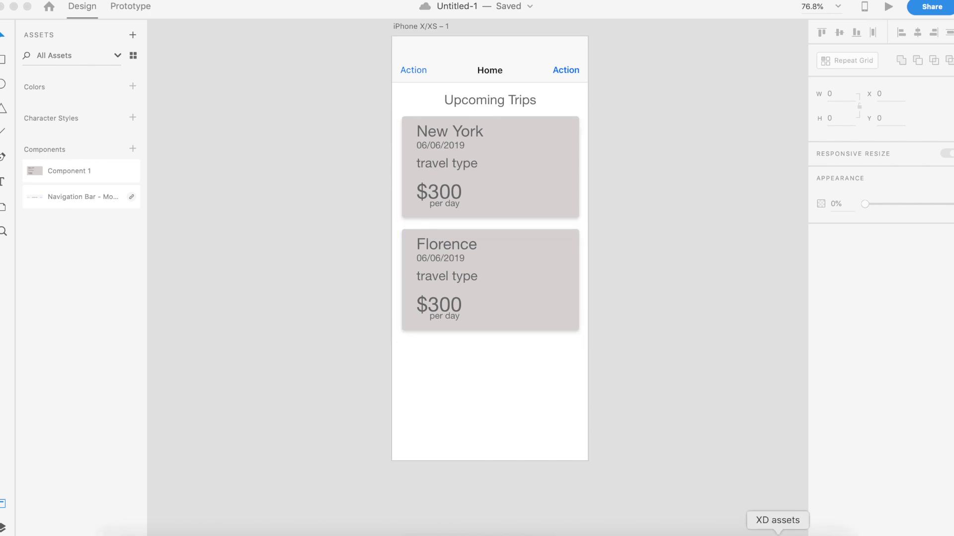
Drag the city-downtown skyline photo from the XD assets folder onto the New York card
{"action": "left_click", "coordinate": [777, 532]}
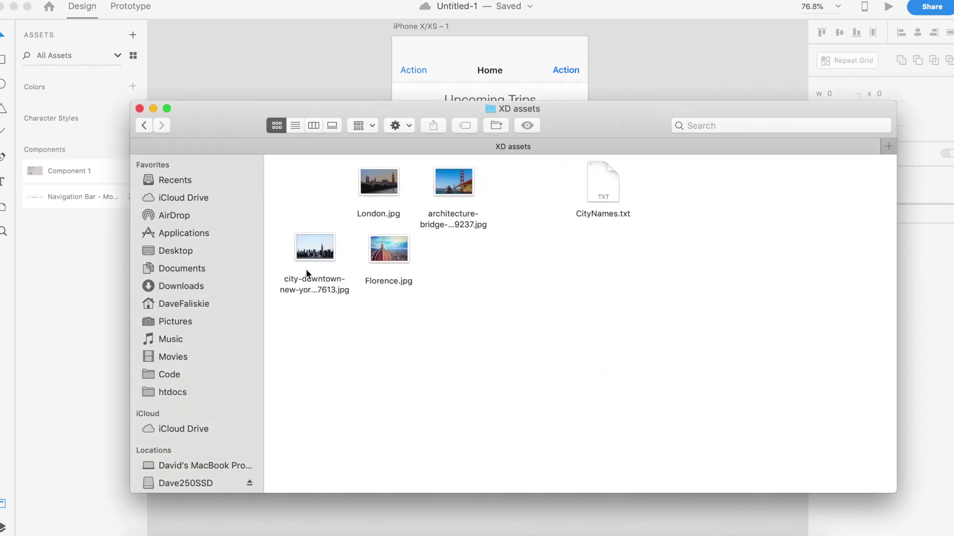
{"action": "mouse_move", "coordinate": [220, 119]}
{"action": "left_mouse_down"}
{"action": "mouse_move", "coordinate": [264, 119]}
{"action": "mouse_move", "coordinate": [308, 224]}
{"action": "mouse_move", "coordinate": [263, 309]}
{"action": "left_mouse_up"}
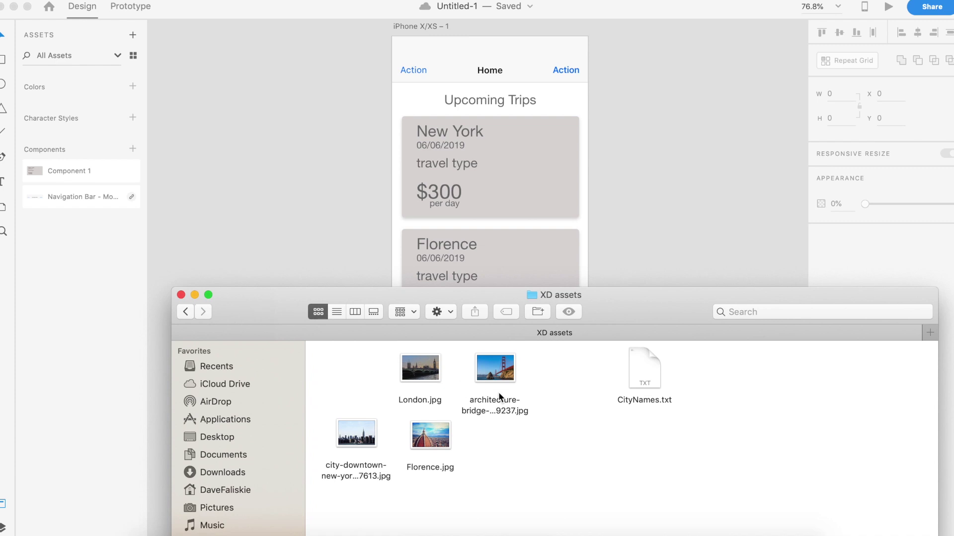
{"action": "left_click_drag", "start_coordinate": [374, 443], "coordinate": [467, 301]}
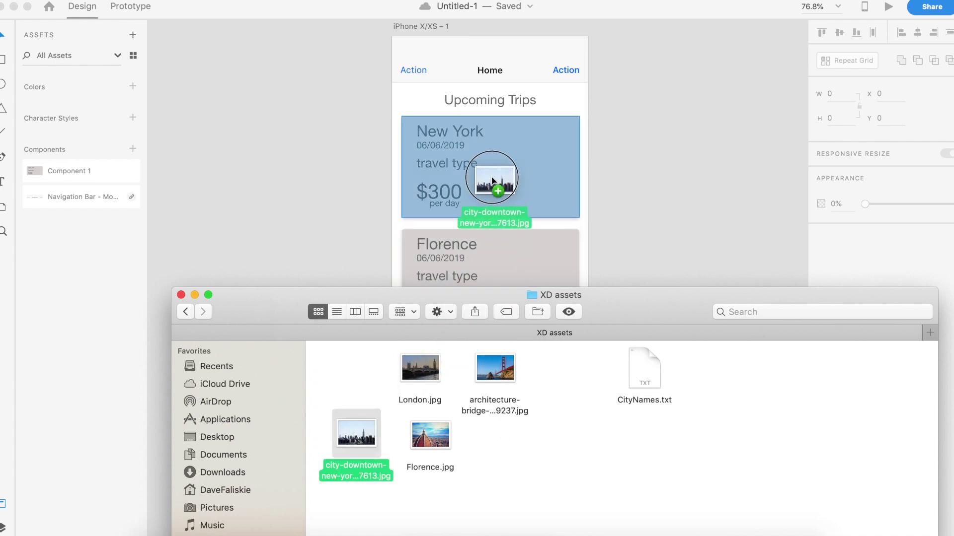
{"action": "left_click_drag", "start_coordinate": [467, 300], "coordinate": [517, 165]}
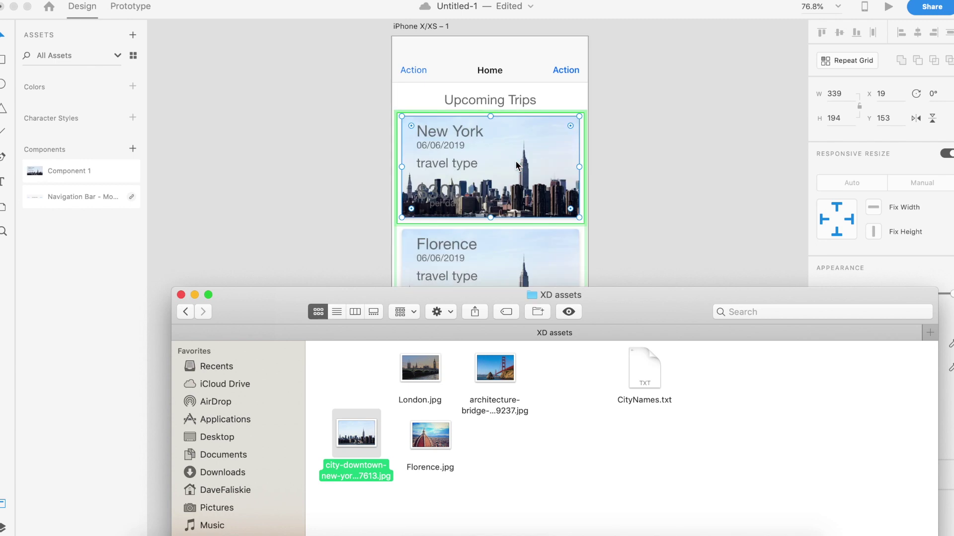
{"action": "scroll", "coordinate": [516, 165], "scroll_direction": "down", "scroll_amount": 5}
{"action": "scroll", "coordinate": [472, 114], "scroll_direction": "up", "scroll_amount": 2}
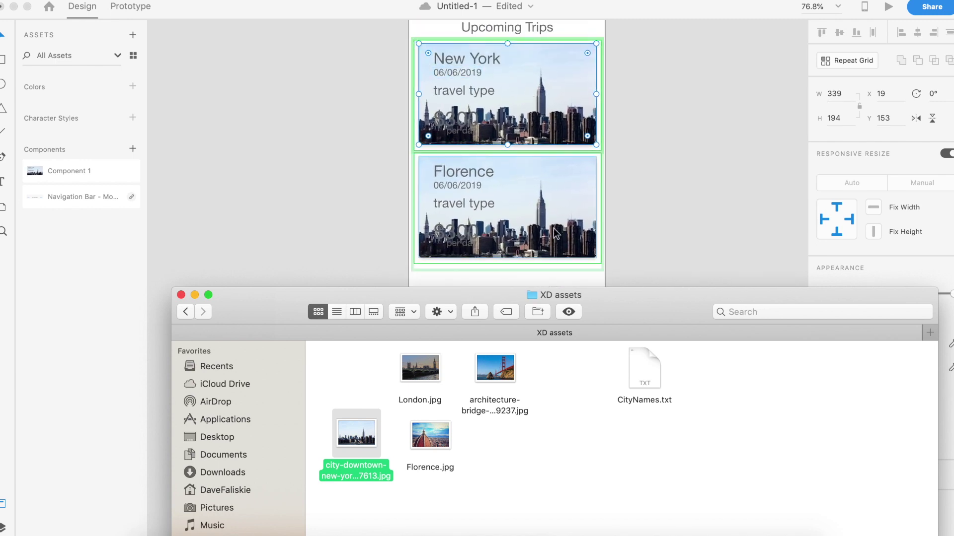
{"action": "left_click", "coordinate": [480, 448]}
Drop Florence.jpg onto the Florence card, then enlarge the photo and shift it left within the mask
{"action": "left_click_drag", "start_coordinate": [438, 446], "coordinate": [537, 216]}
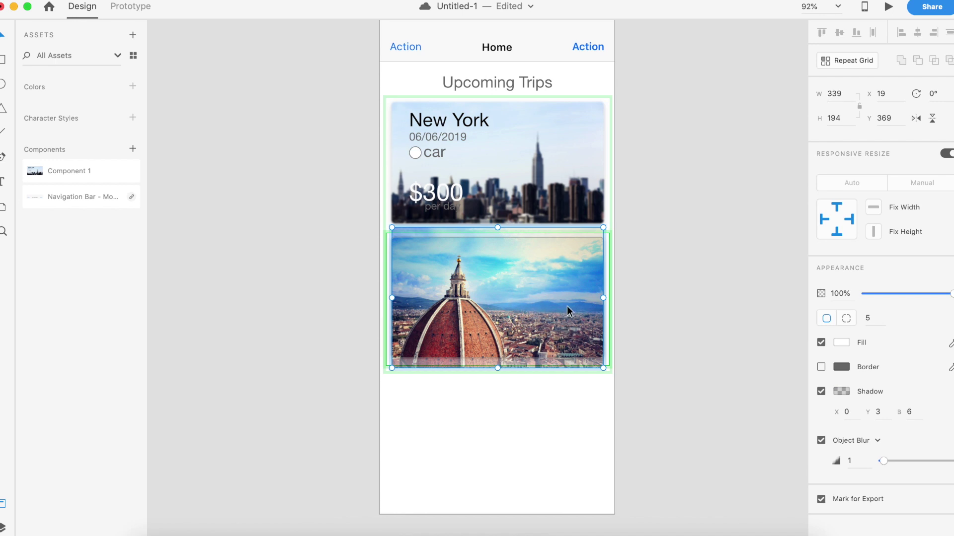
{"action": "scroll", "coordinate": [567, 308], "scroll_direction": "up", "scroll_amount": 5}
{"action": "scroll", "coordinate": [567, 308], "scroll_direction": "up", "scroll_amount": 5}
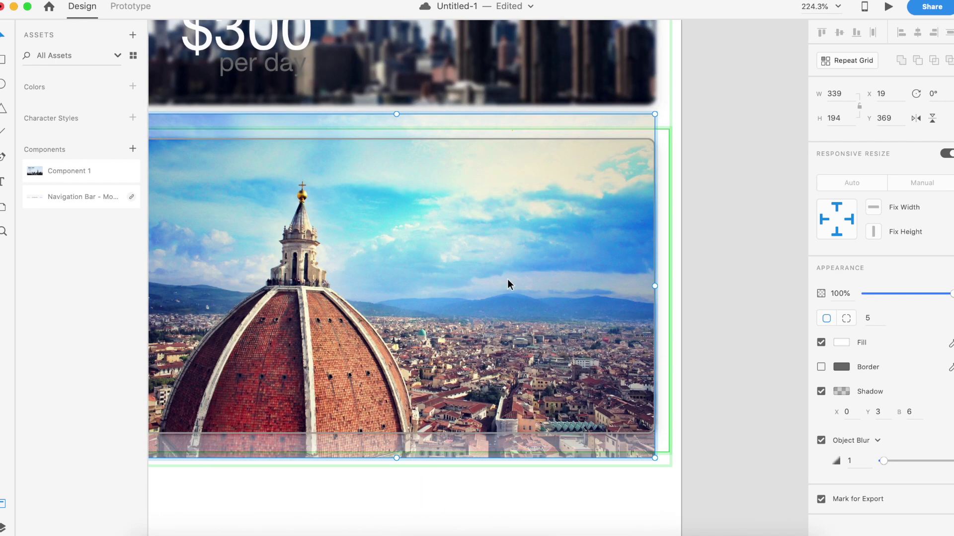
{"action": "scroll", "coordinate": [507, 281], "scroll_direction": "left", "scroll_amount": 5}
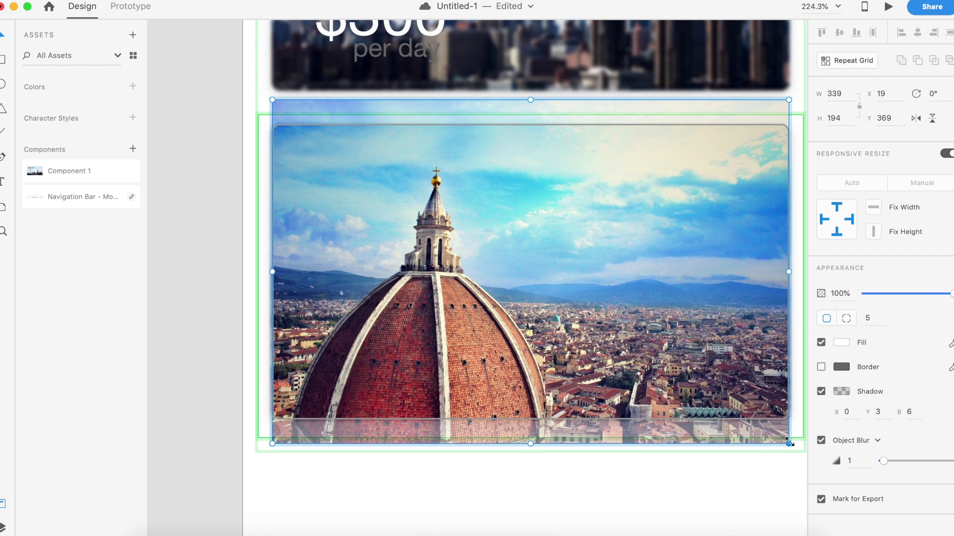
{"action": "left_click_drag", "start_coordinate": [788, 443], "coordinate": [904, 504]}
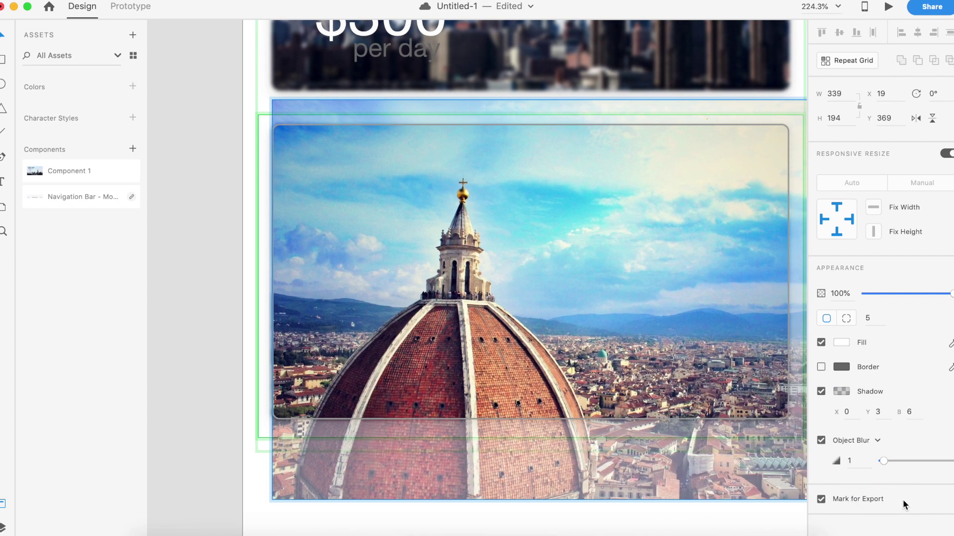
{"action": "mouse_move", "coordinate": [621, 330]}
{"action": "left_mouse_down"}
{"action": "mouse_move", "coordinate": [527, 326]}
{"action": "mouse_move", "coordinate": [543, 315]}
{"action": "mouse_move", "coordinate": [532, 326]}
{"action": "left_mouse_up"}
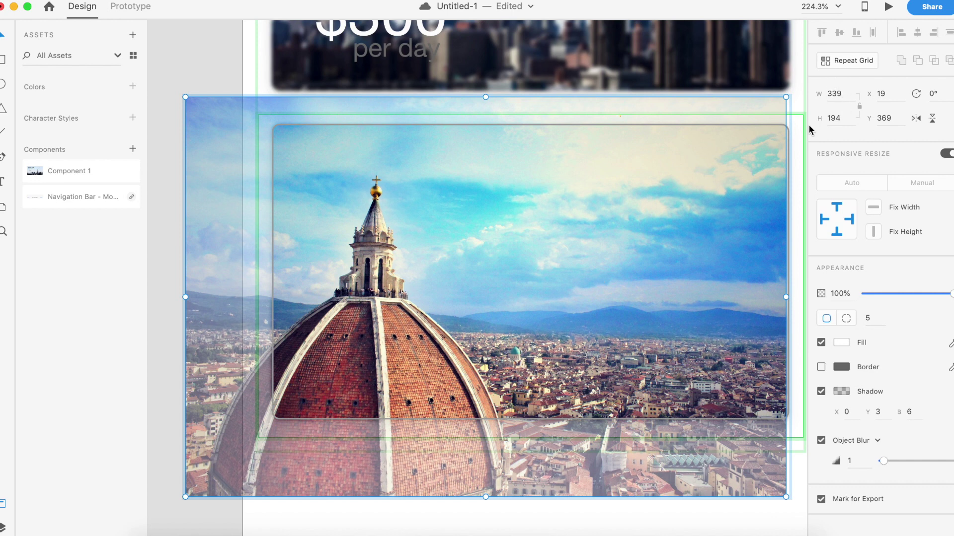
Flip the Florence photo horizontally so the cathedral dome sits on the right
{"action": "left_click", "coordinate": [919, 121]}
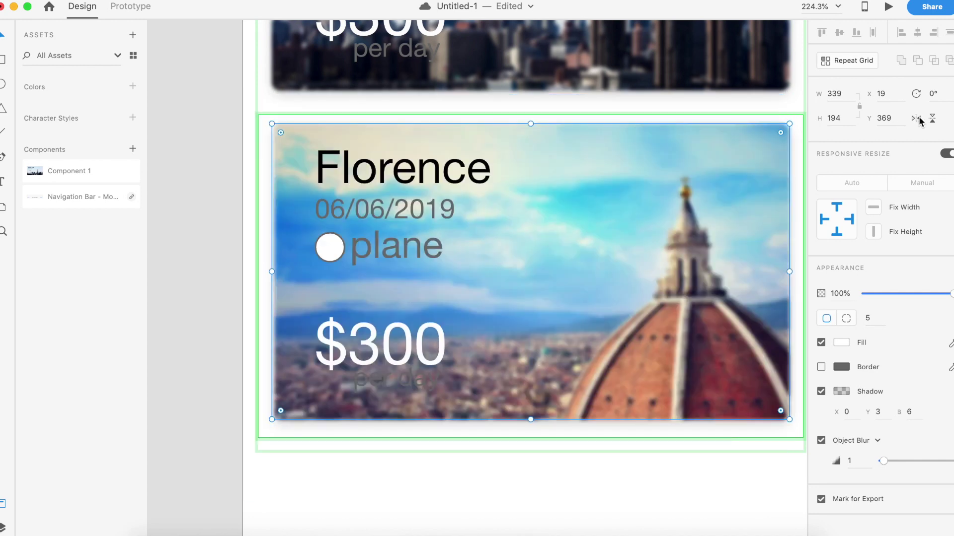
{"action": "double_click", "coordinate": [586, 336]}
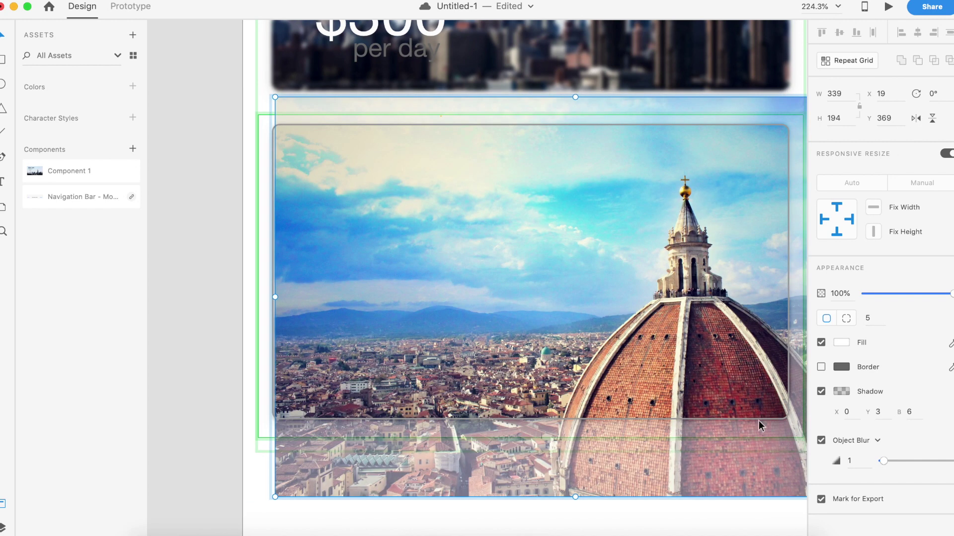
{"action": "key", "text": "Escape"}
{"action": "scroll", "coordinate": [668, 398], "scroll_direction": "down", "scroll_amount": 3}
Shrink the Florence photo inside its mask to fit the card, nudging it slightly left
{"action": "double_click", "coordinate": [668, 400]}
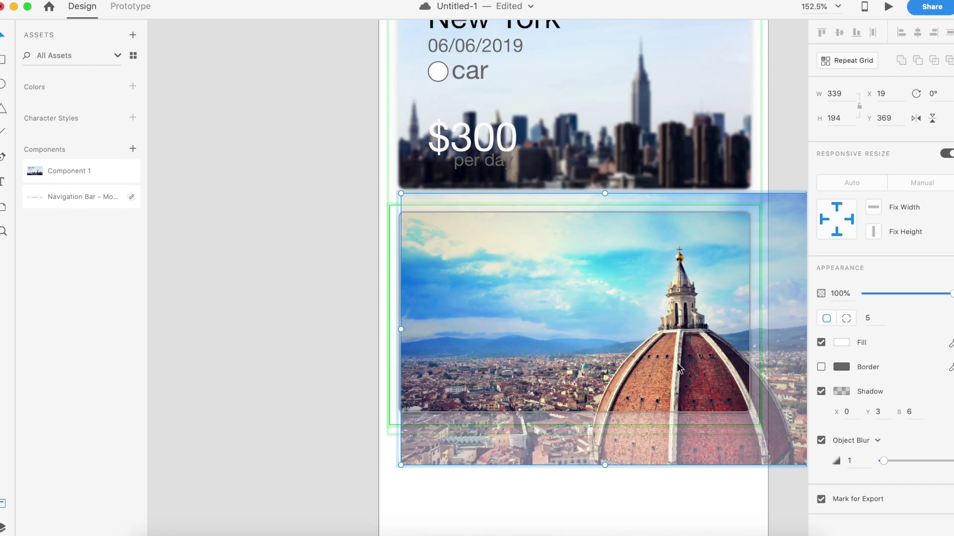
{"action": "left_click_drag", "start_coordinate": [653, 459], "coordinate": [621, 441]}
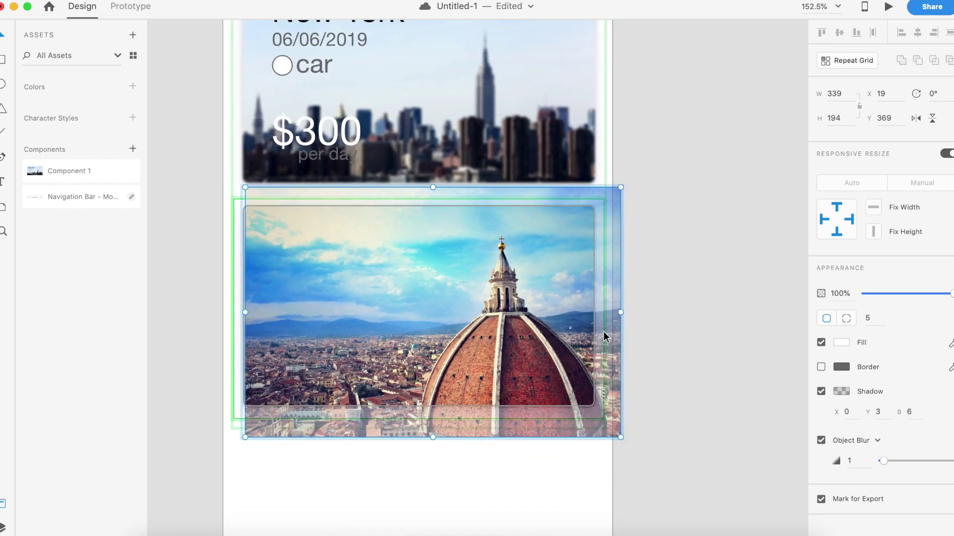
{"action": "left_click_drag", "start_coordinate": [499, 328], "coordinate": [496, 328]}
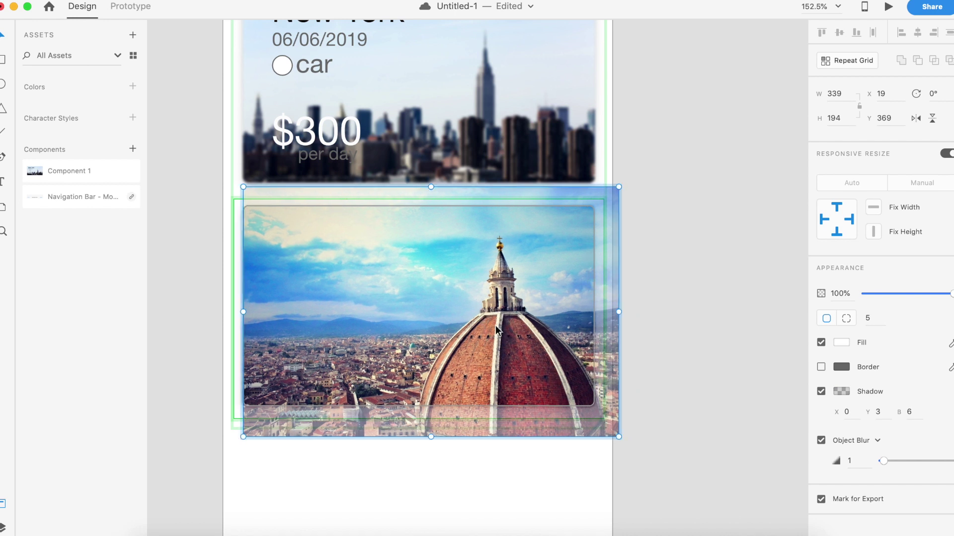